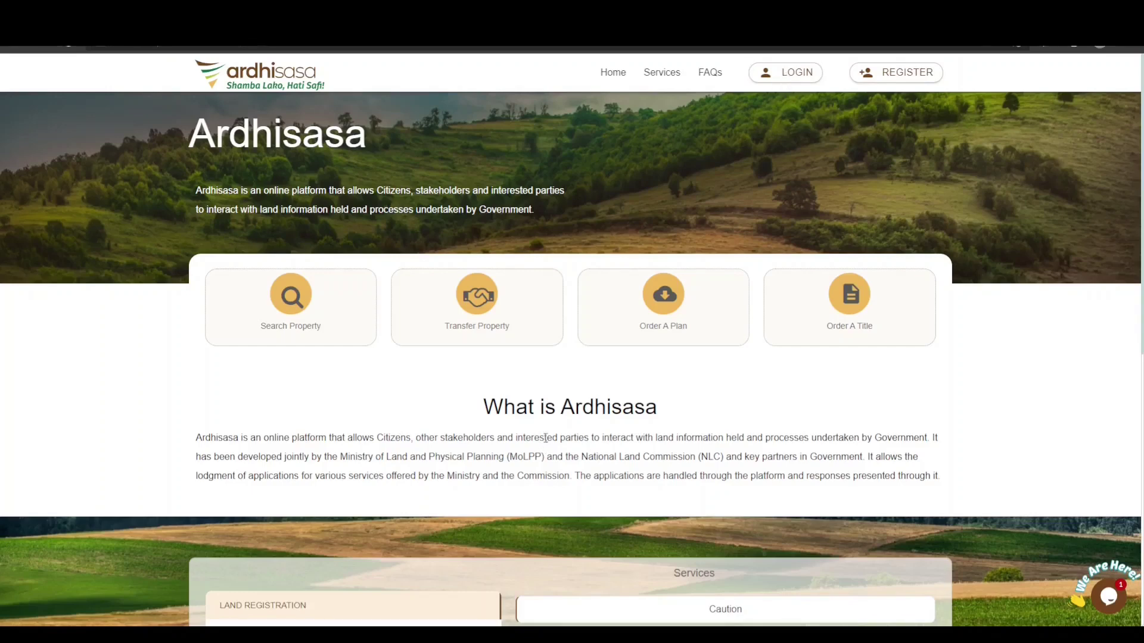
# - Go from the Ardhisasa home page to the LOGIN page
pyautogui.click(788, 75)
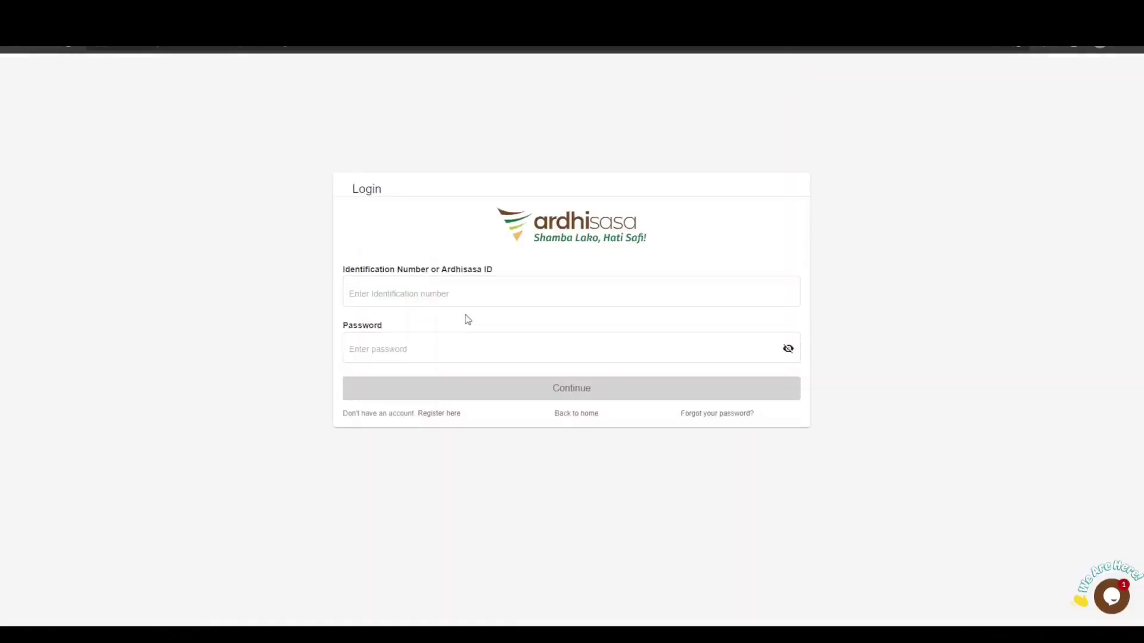
# - Sign in with the identification number, account password and emailed one-time verification code
pyautogui.click(472, 292)
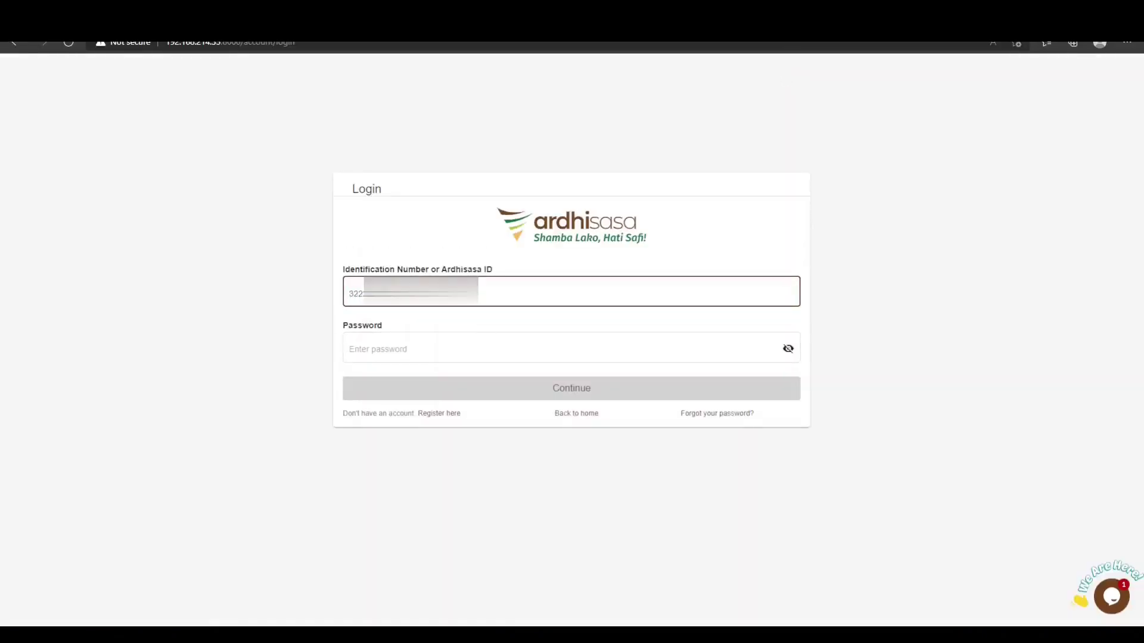
pyautogui.click(432, 351)
pyautogui.write('•')
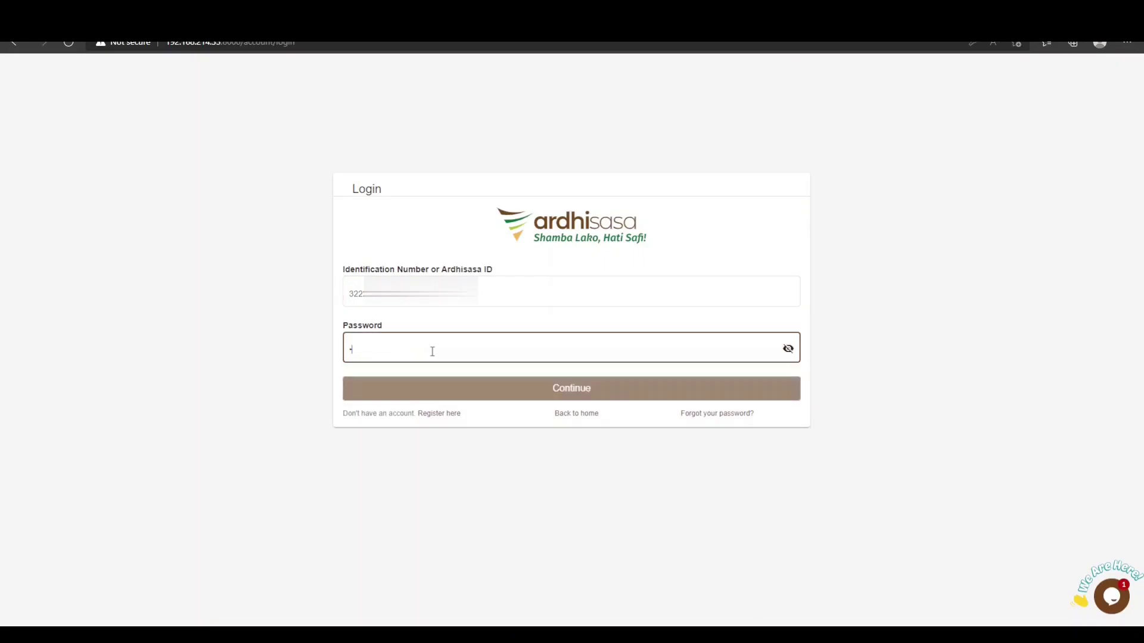
pyautogui.write('••••••••')
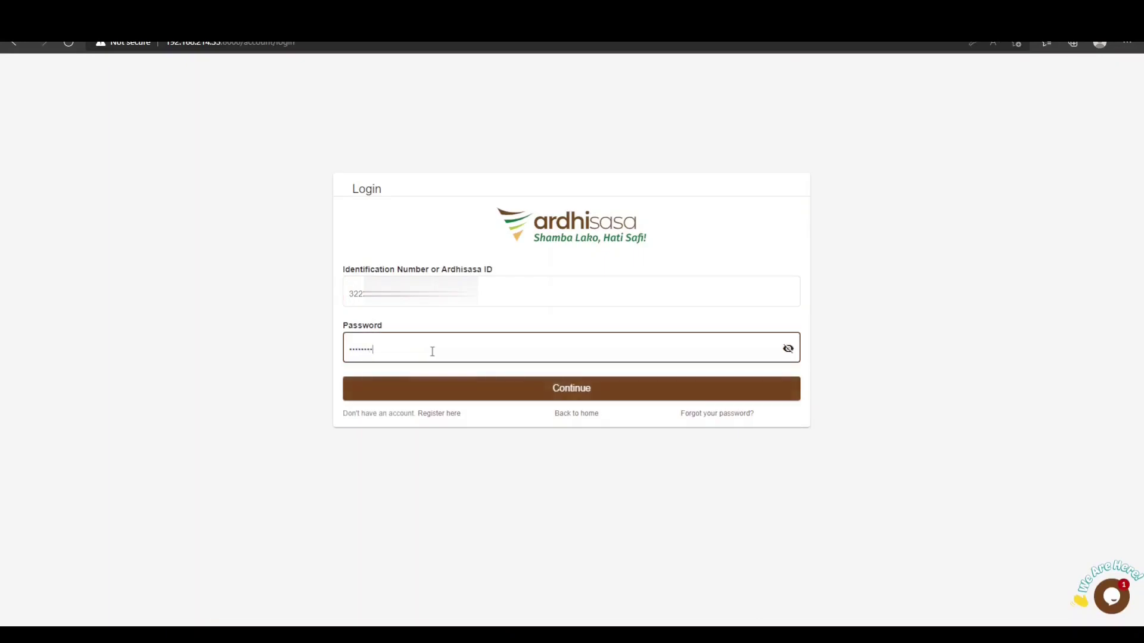
pyautogui.press('Return')
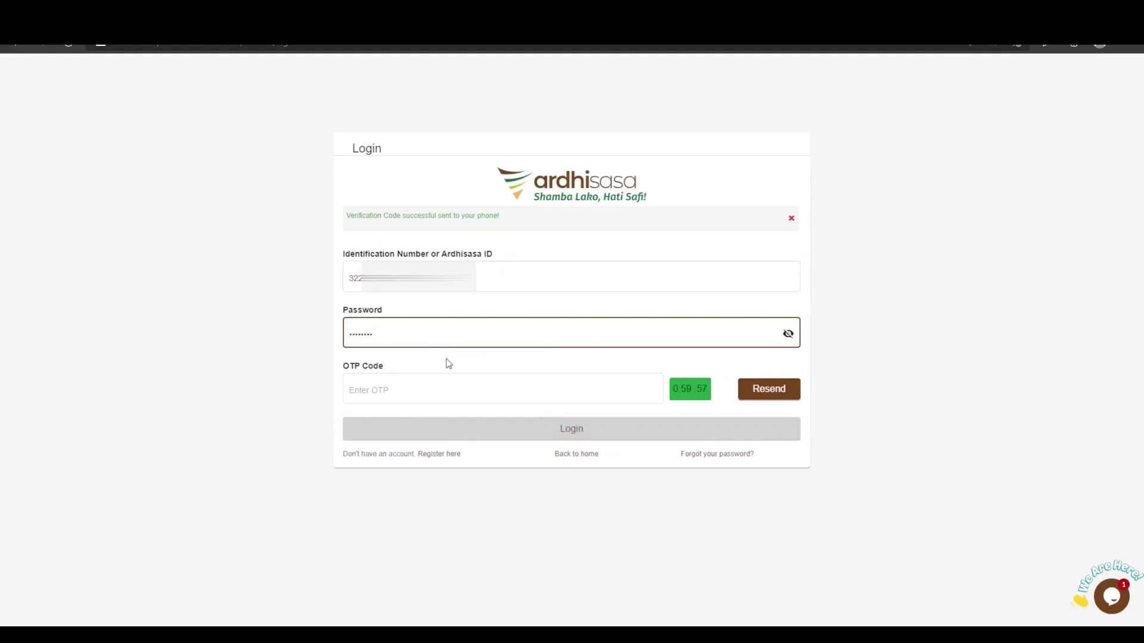
pyautogui.click(383, 390)
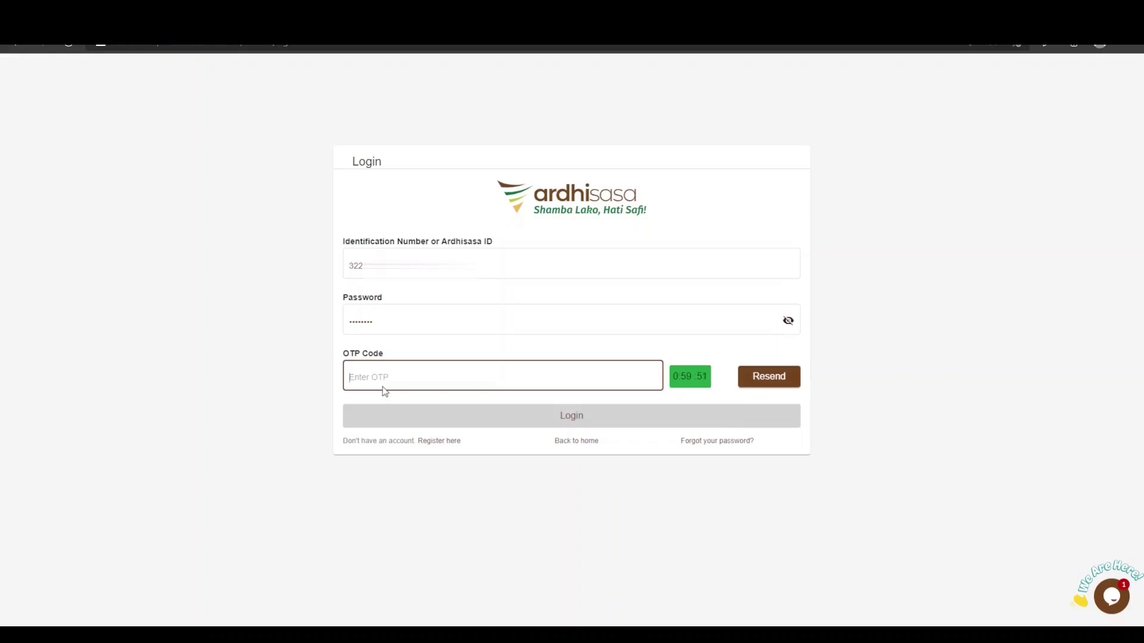
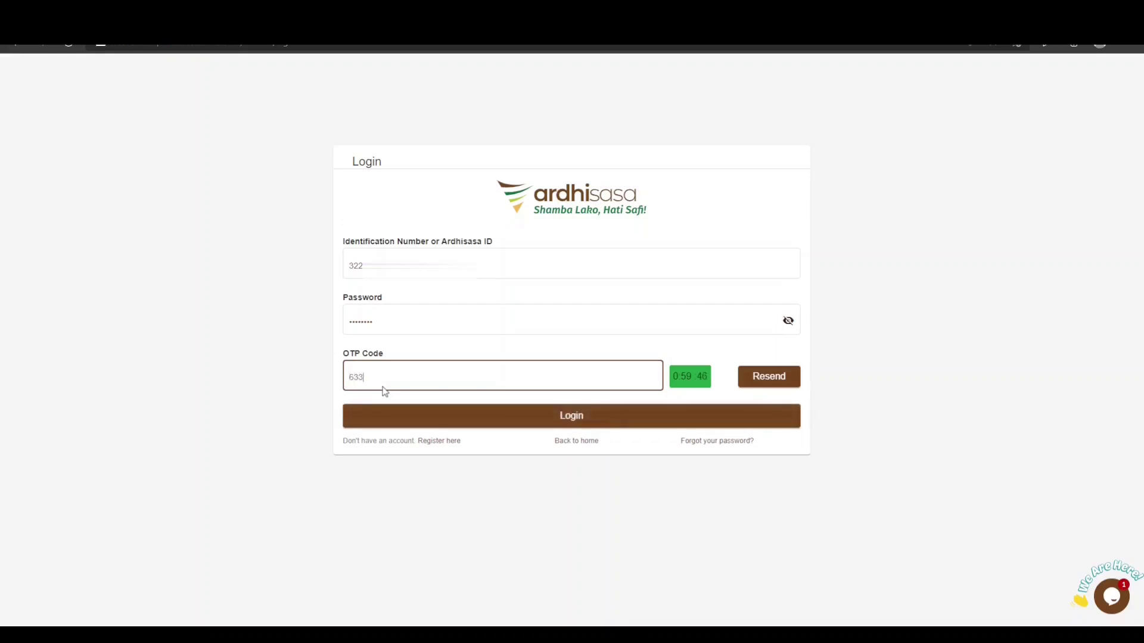
pyautogui.press('Return')
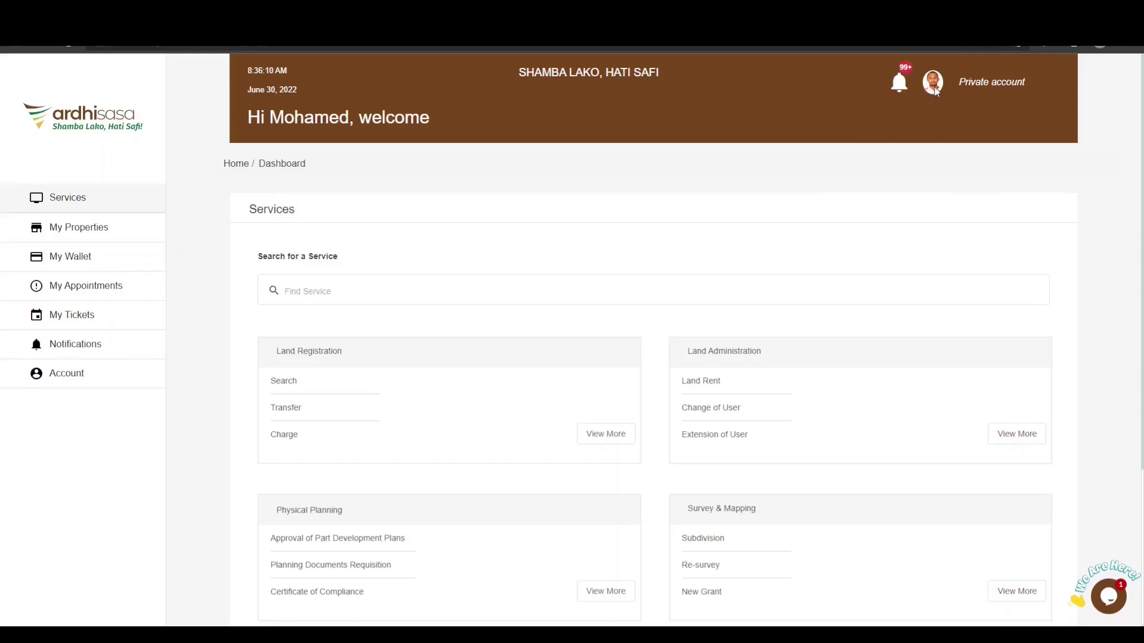
# - Switch to the advocate account and open Transfer by Personal Representative (FORM LRA 42) applications
pyautogui.click(931, 92)
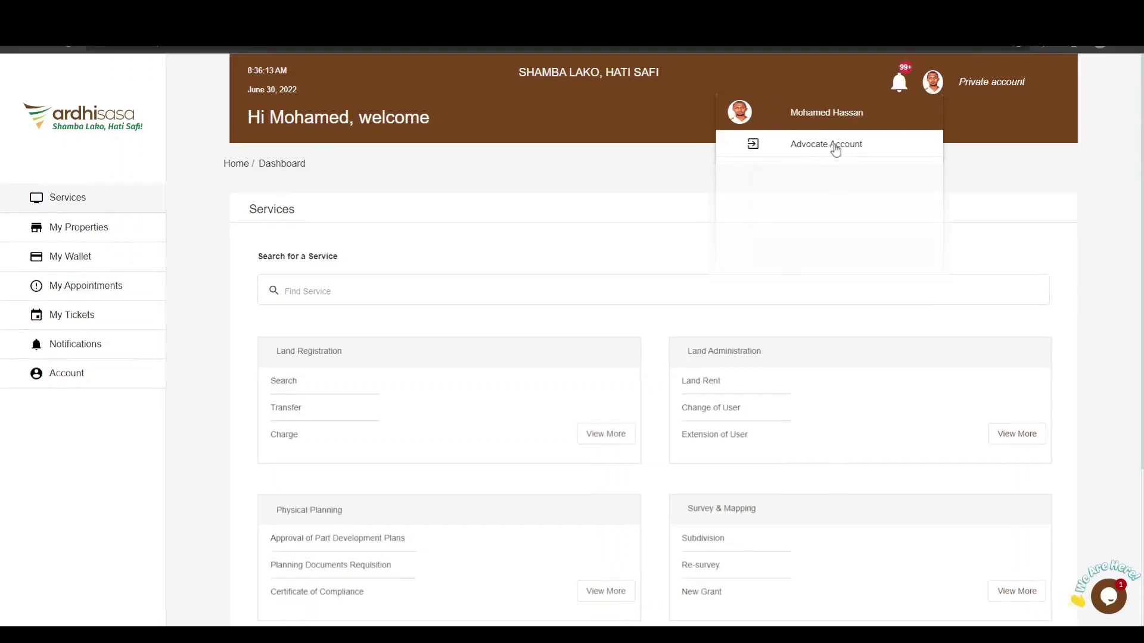
pyautogui.click(835, 145)
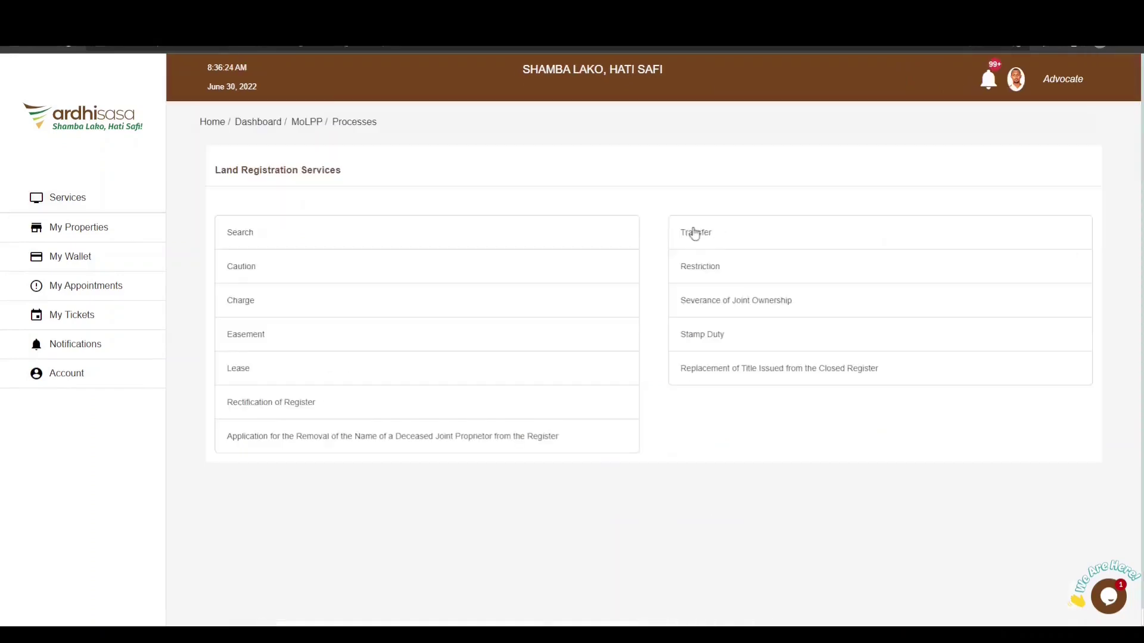
pyautogui.click(691, 233)
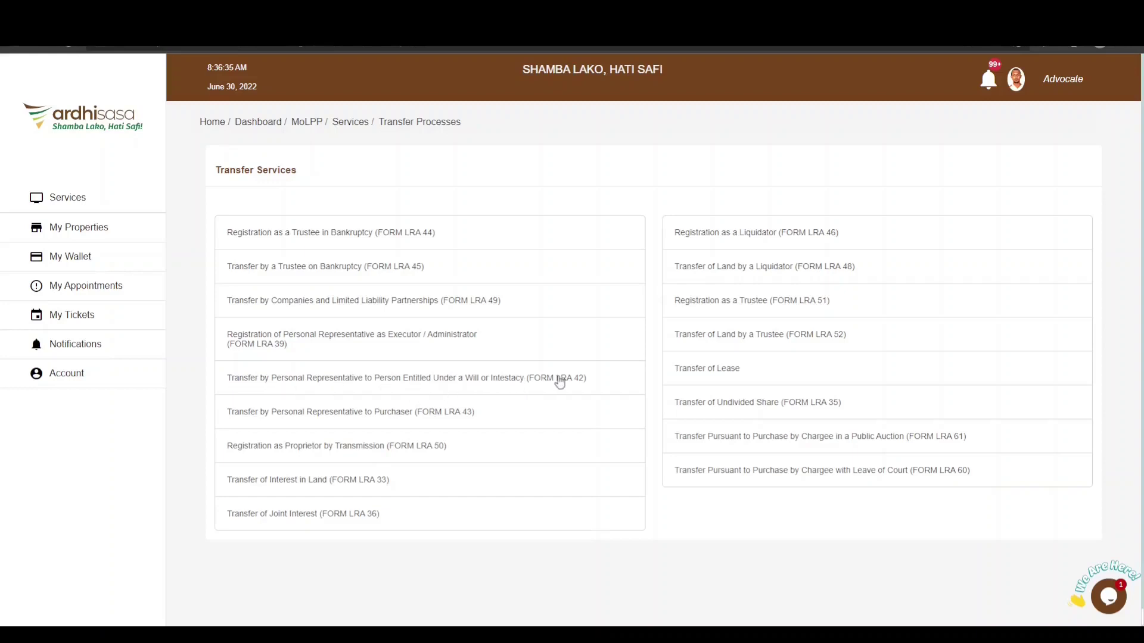
pyautogui.click(584, 385)
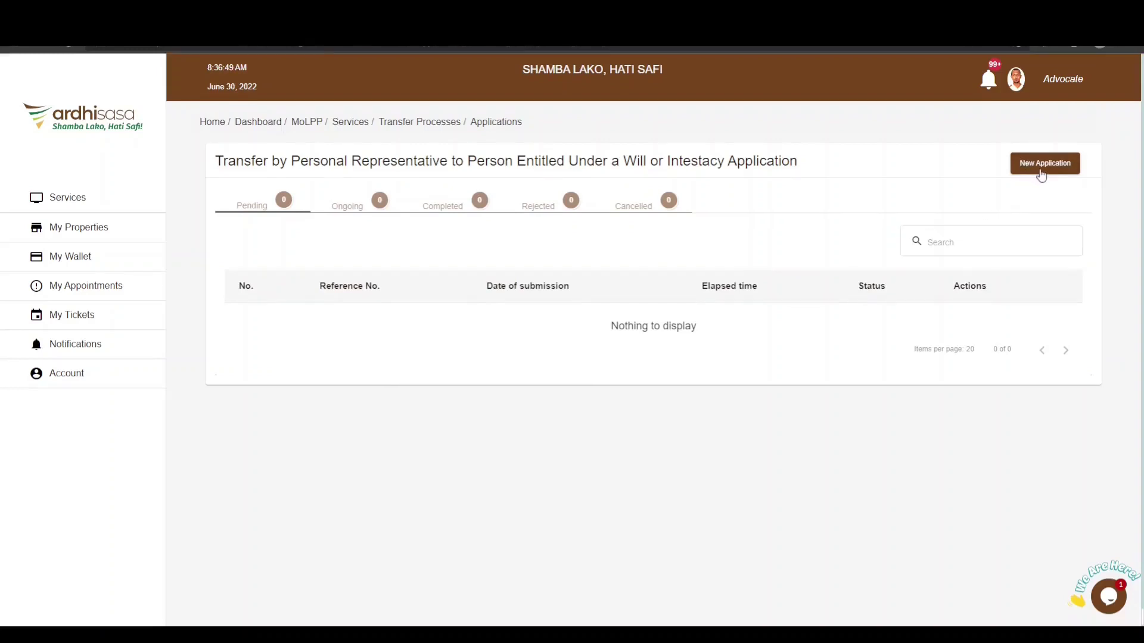
# - Start a new application, expand the execution, actors, requirements and payments FAQs, then continue
pyautogui.click(1040, 174)
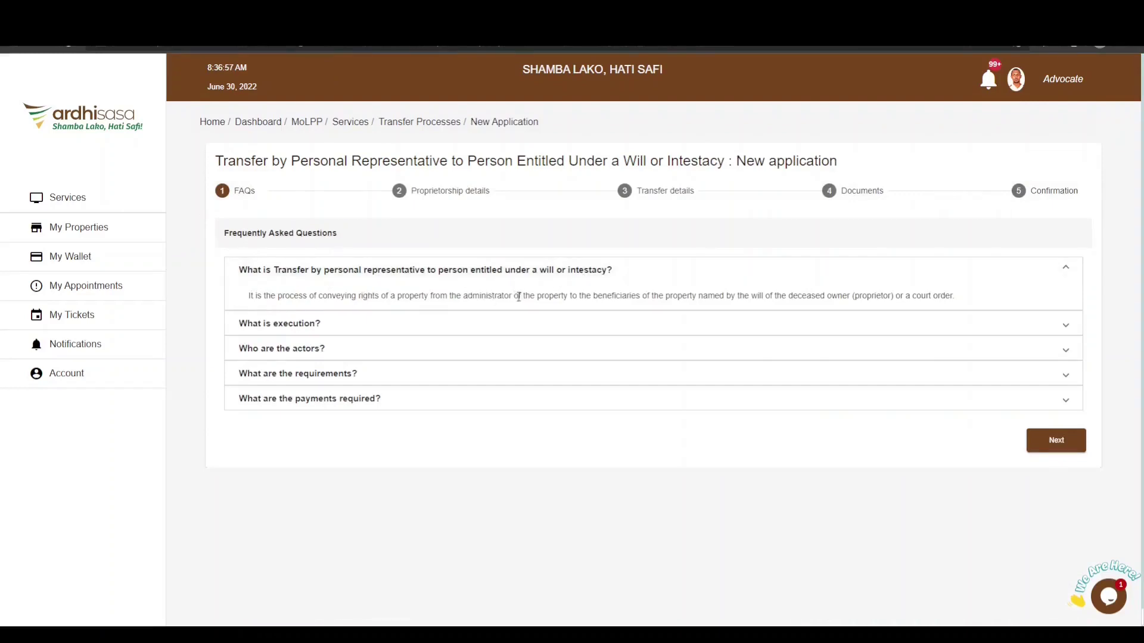
pyautogui.click(358, 335)
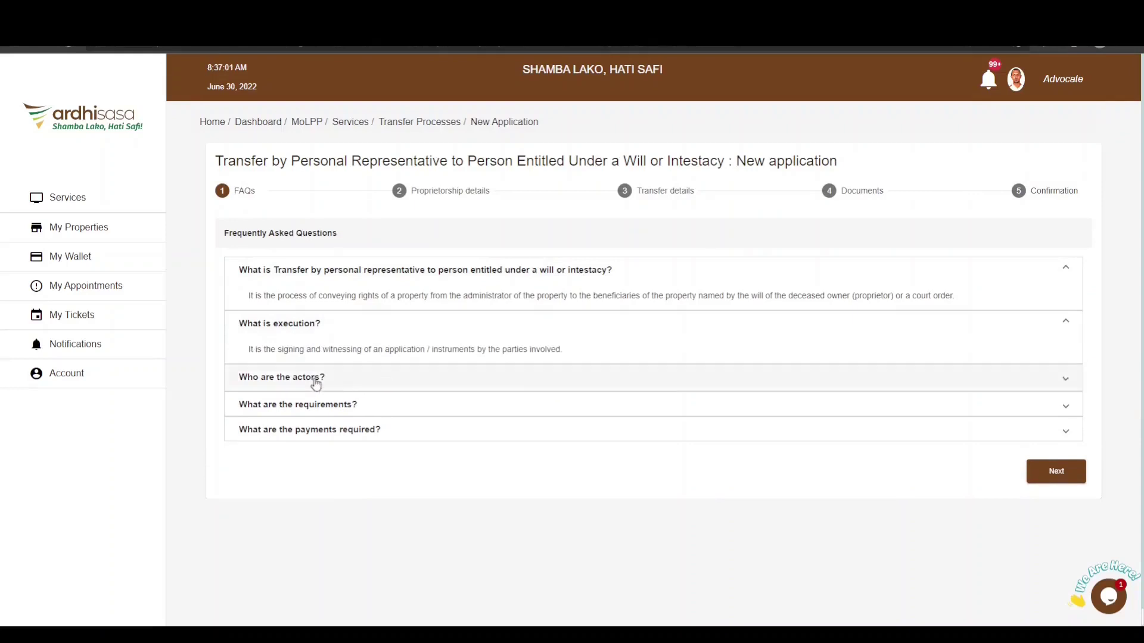
pyautogui.click(314, 383)
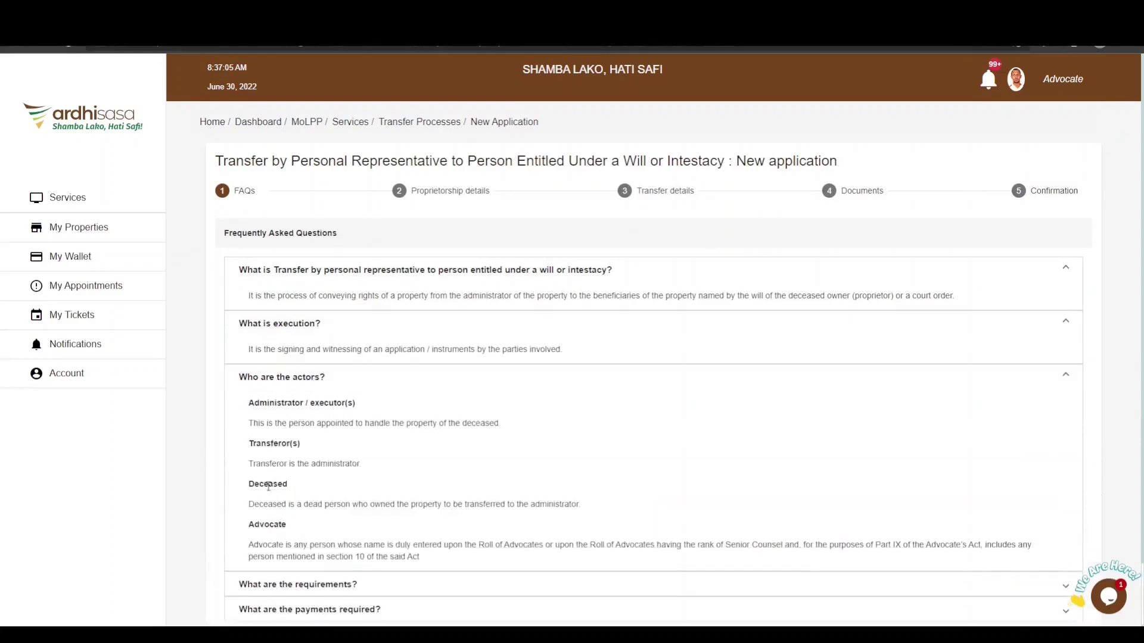
pyautogui.scroll(-1, 305, 536)
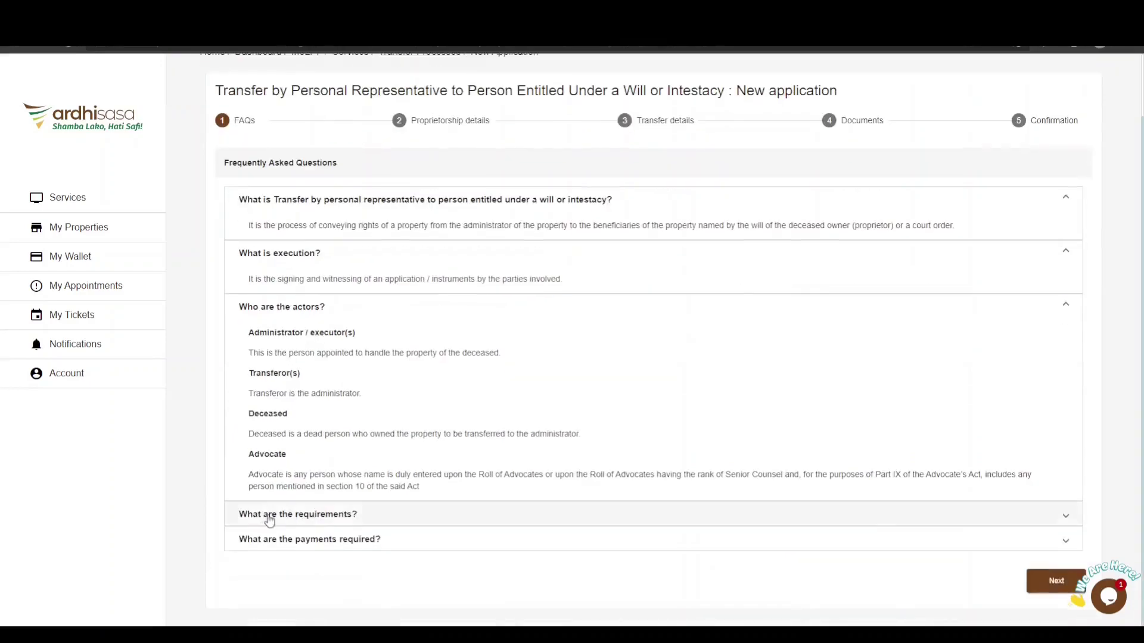
pyautogui.click(306, 516)
pyautogui.scroll(-1, 310, 518)
pyautogui.scroll(-1, 312, 520)
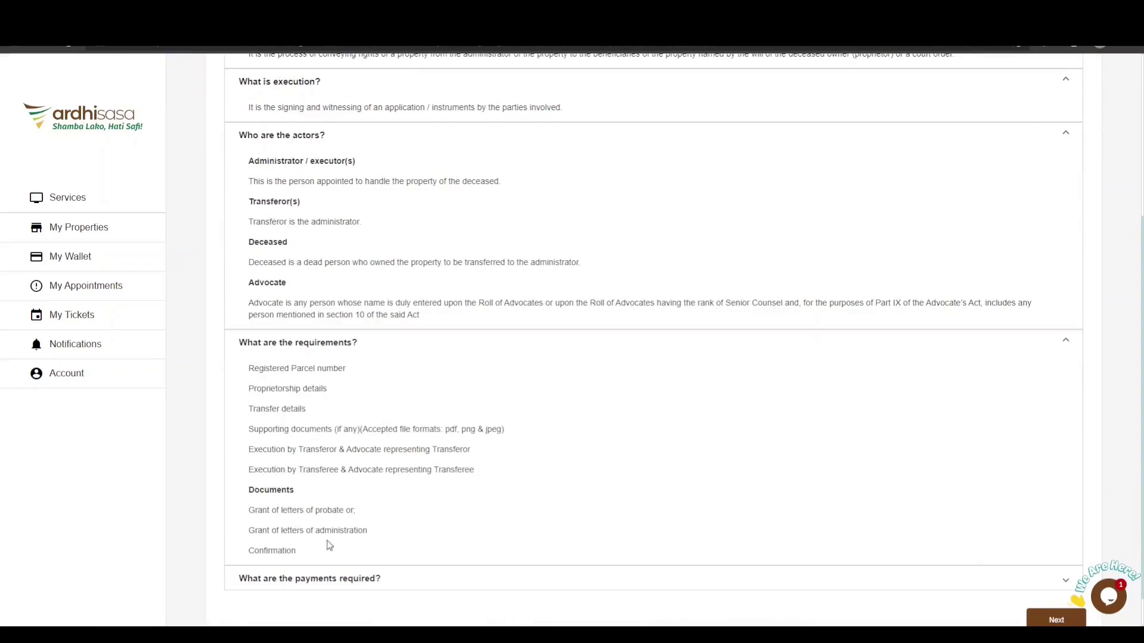
pyautogui.click(335, 582)
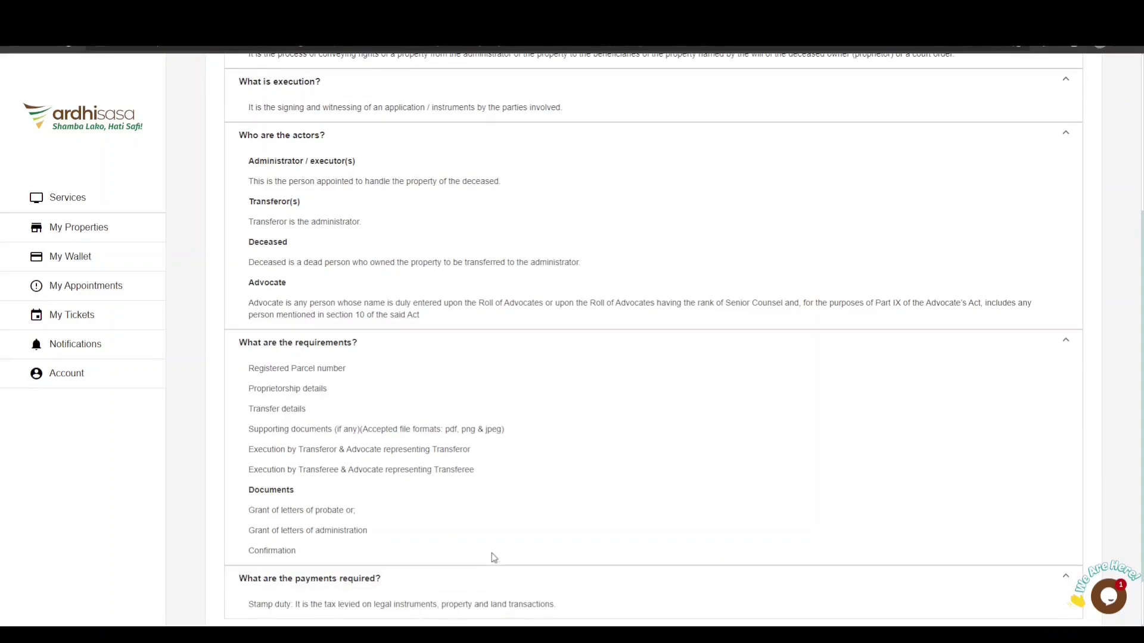
pyautogui.scroll(-2, 497, 553)
pyautogui.click(1056, 582)
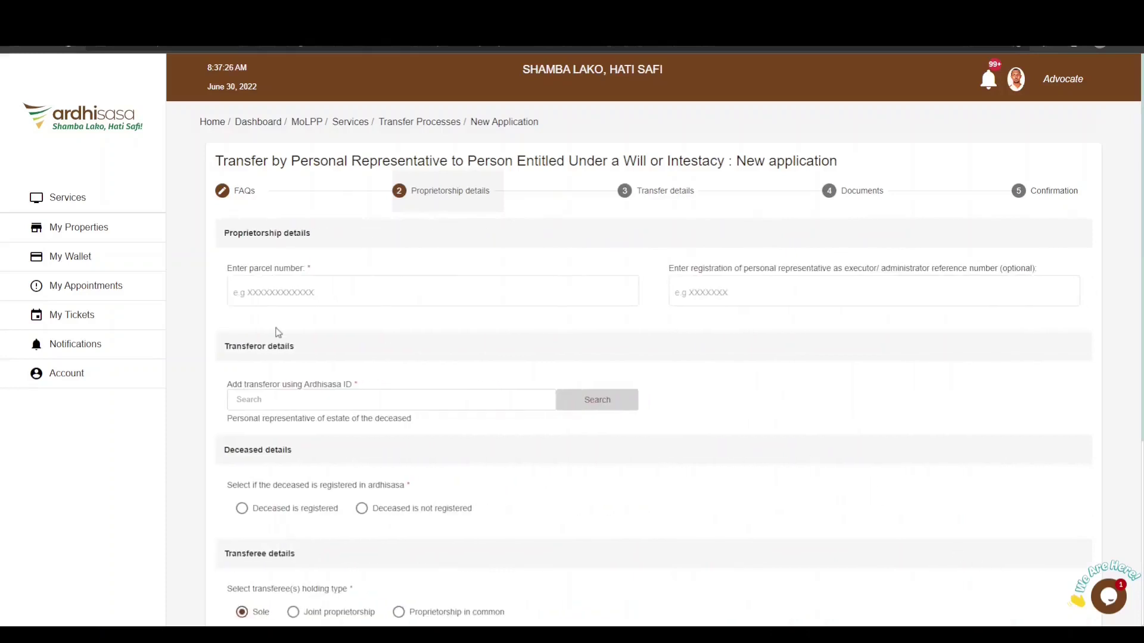
# - Enter parcel number NAIROBI/BLOCK120/ and the transferor's Ardhisasa ID
pyautogui.click(304, 293)
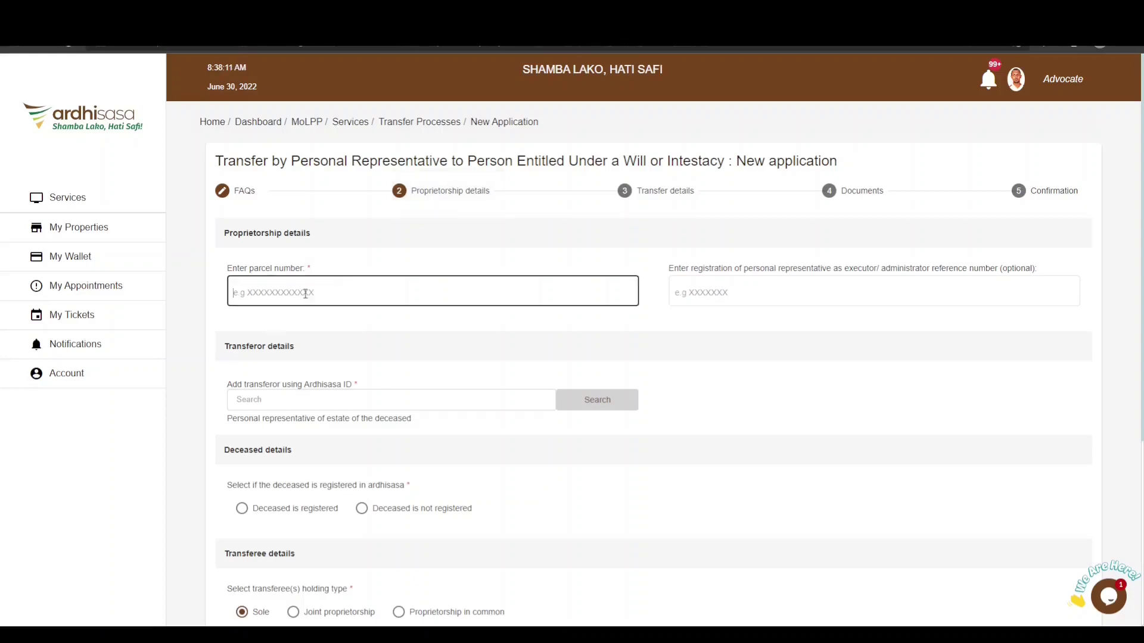
pyautogui.write('NAIROBI/BLOCK120/')
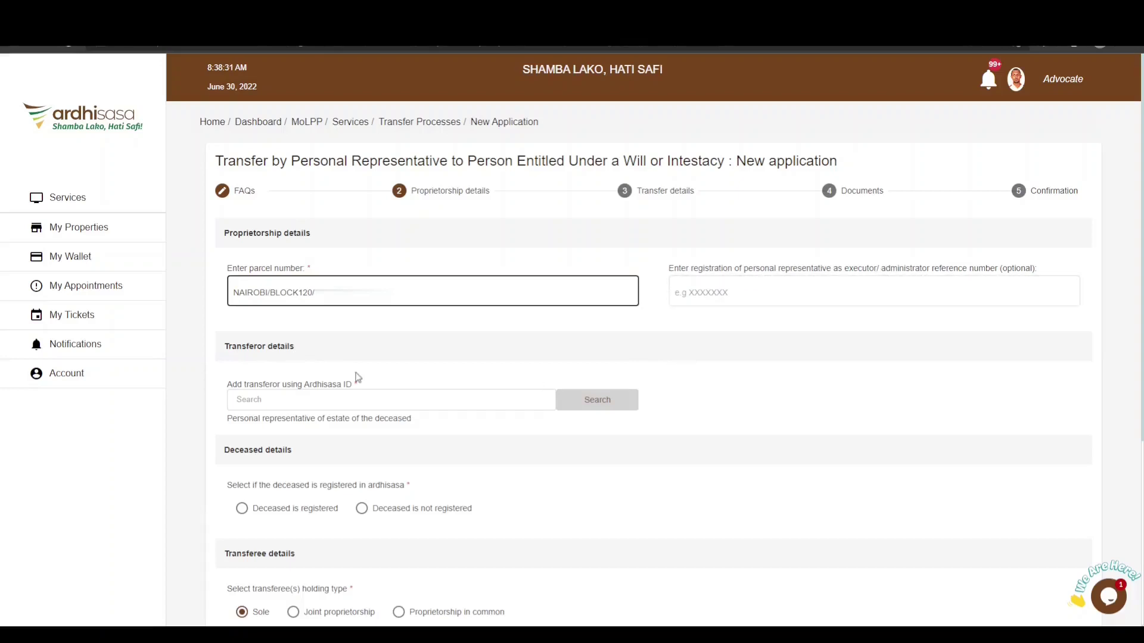
pyautogui.click(293, 402)
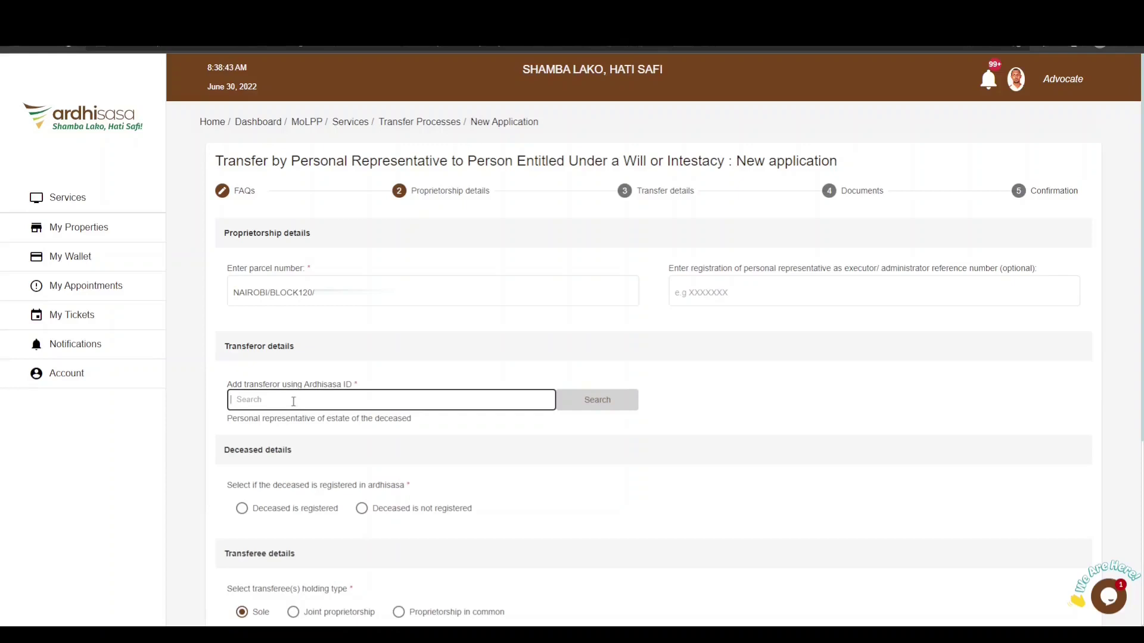
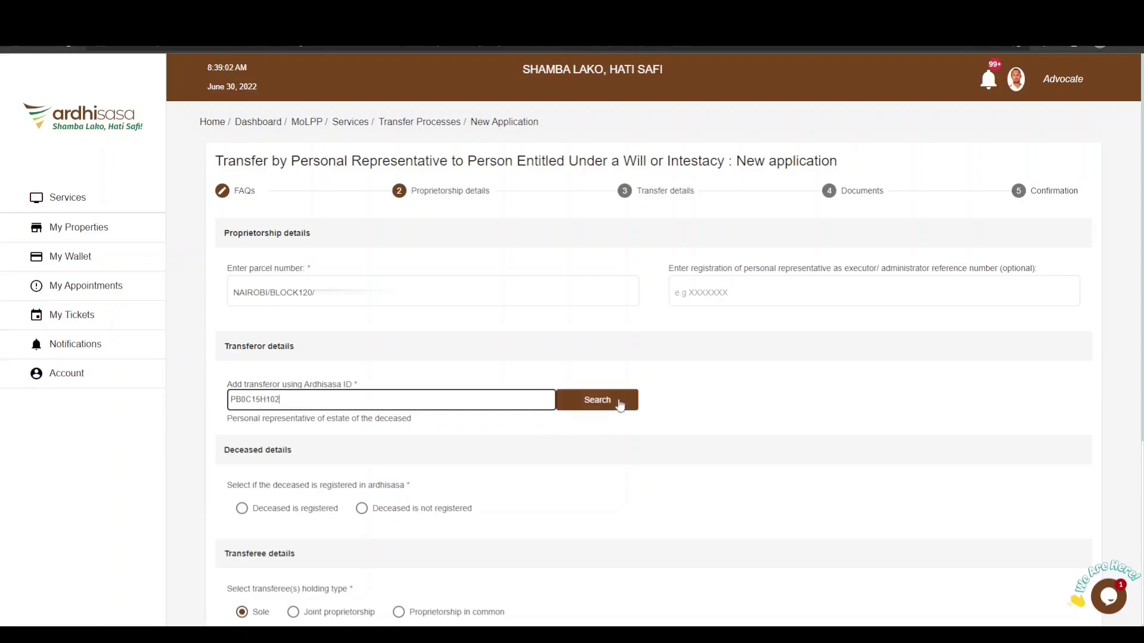
# - Search for the transferor and save them as personal representative executing as Self
pyautogui.click(619, 404)
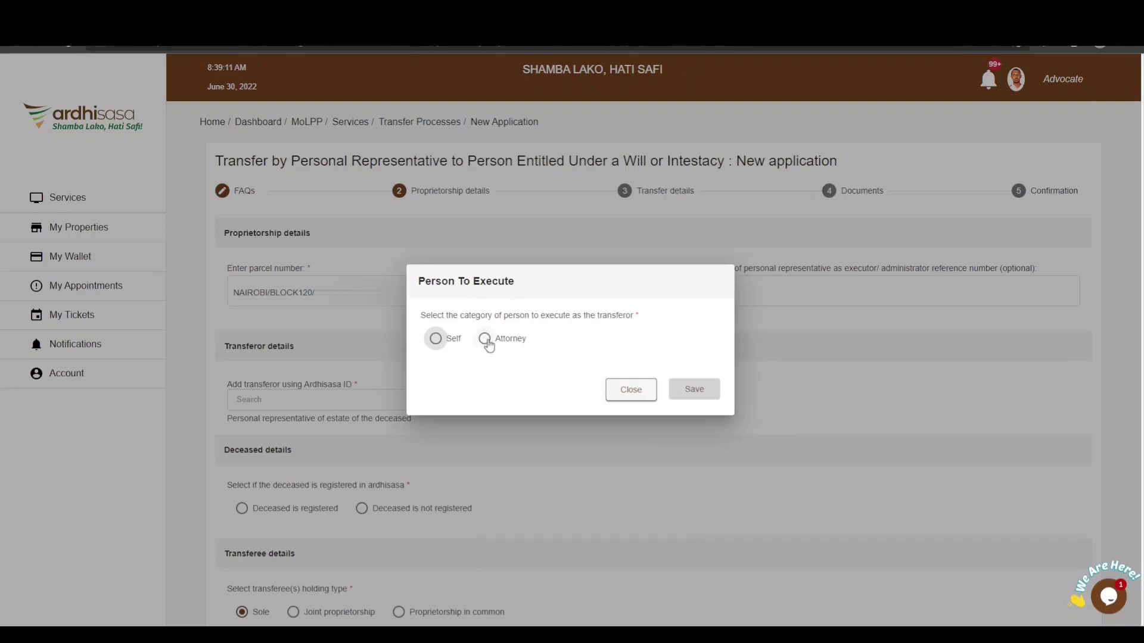
pyautogui.click(435, 340)
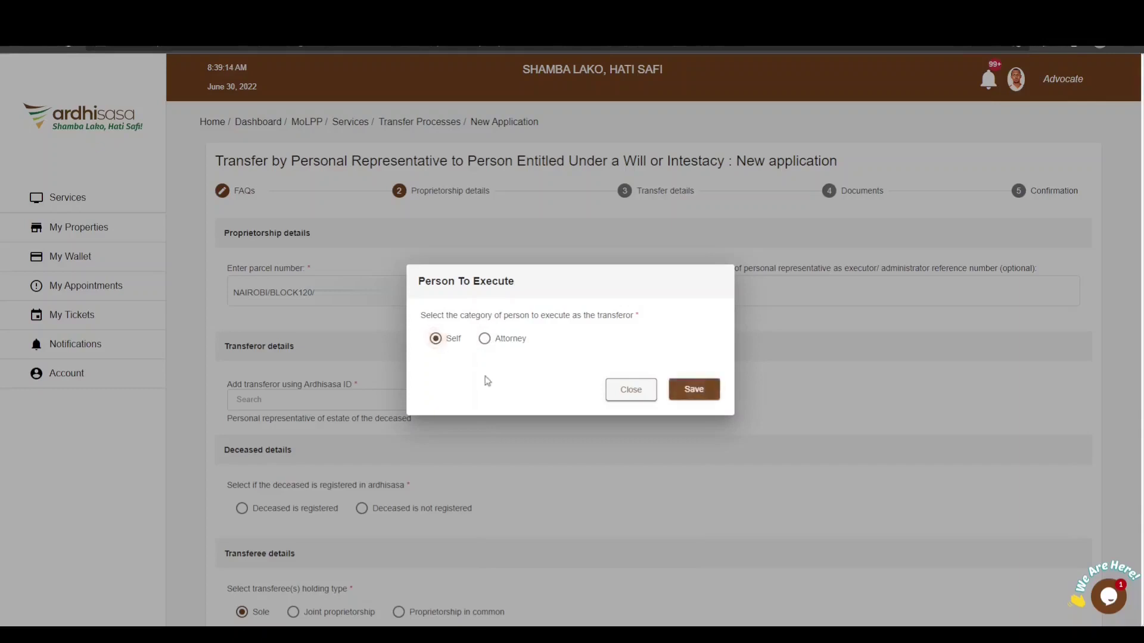
pyautogui.click(695, 390)
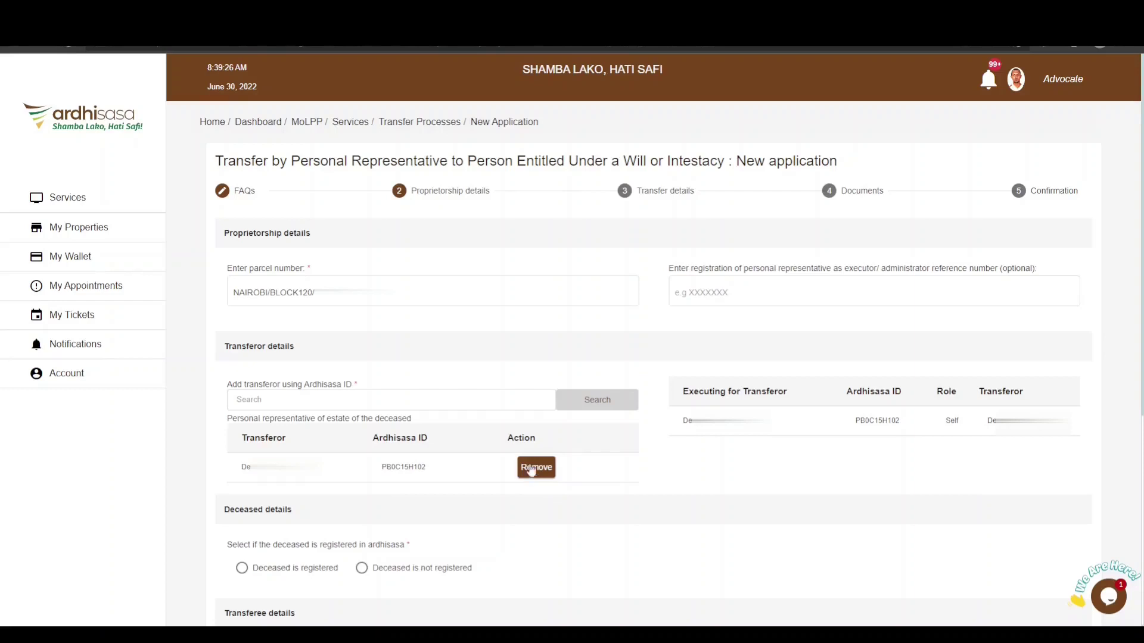
pyautogui.scroll(-3, 539, 473)
# - Mark the deceased as not registered and enter the deceased's full name and ID number
pyautogui.scroll(-1, 543, 475)
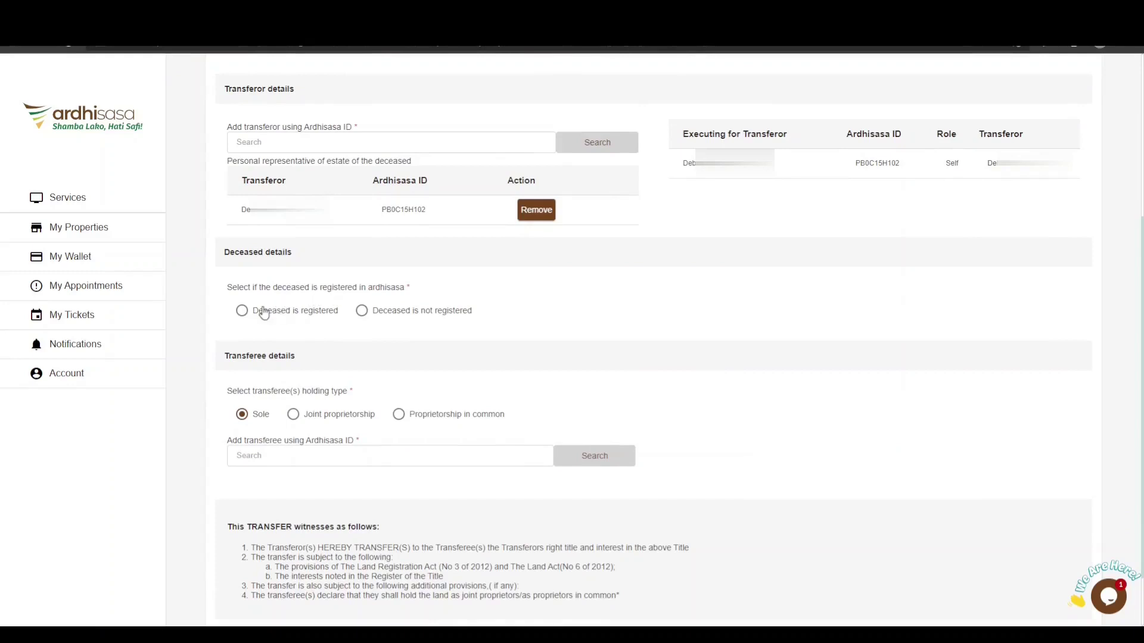
pyautogui.click(243, 313)
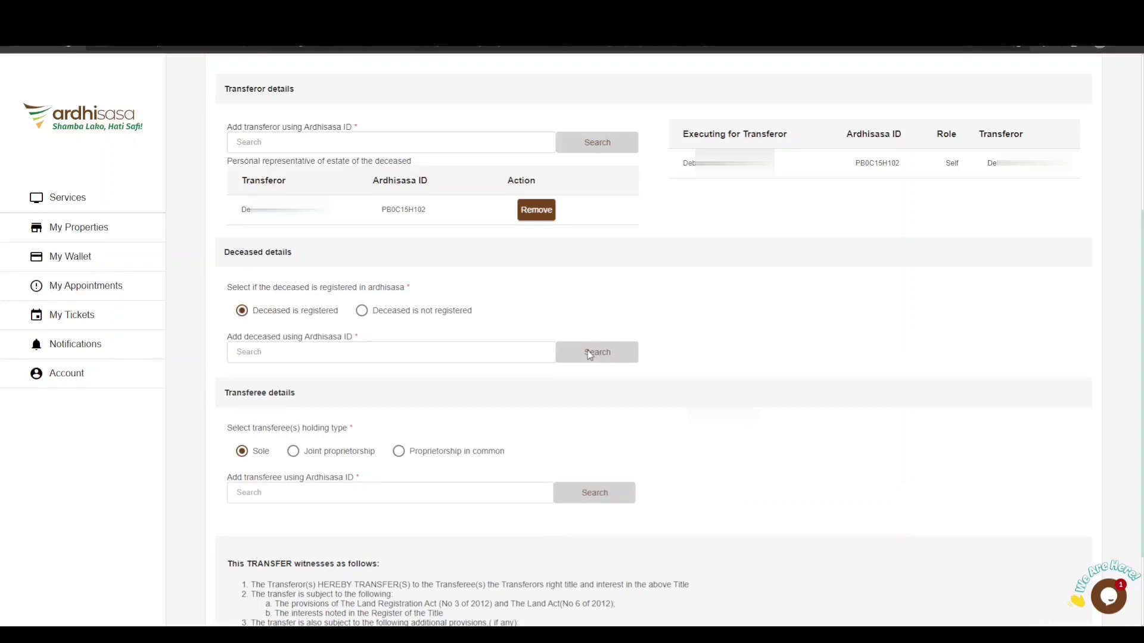
pyautogui.click(362, 312)
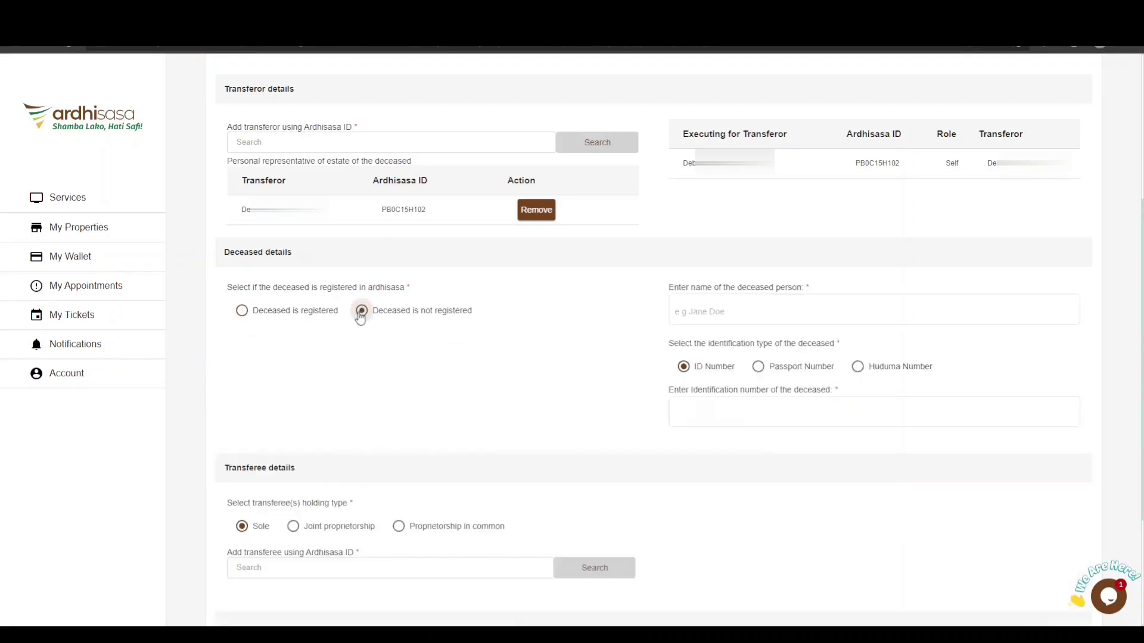
pyautogui.click(697, 313)
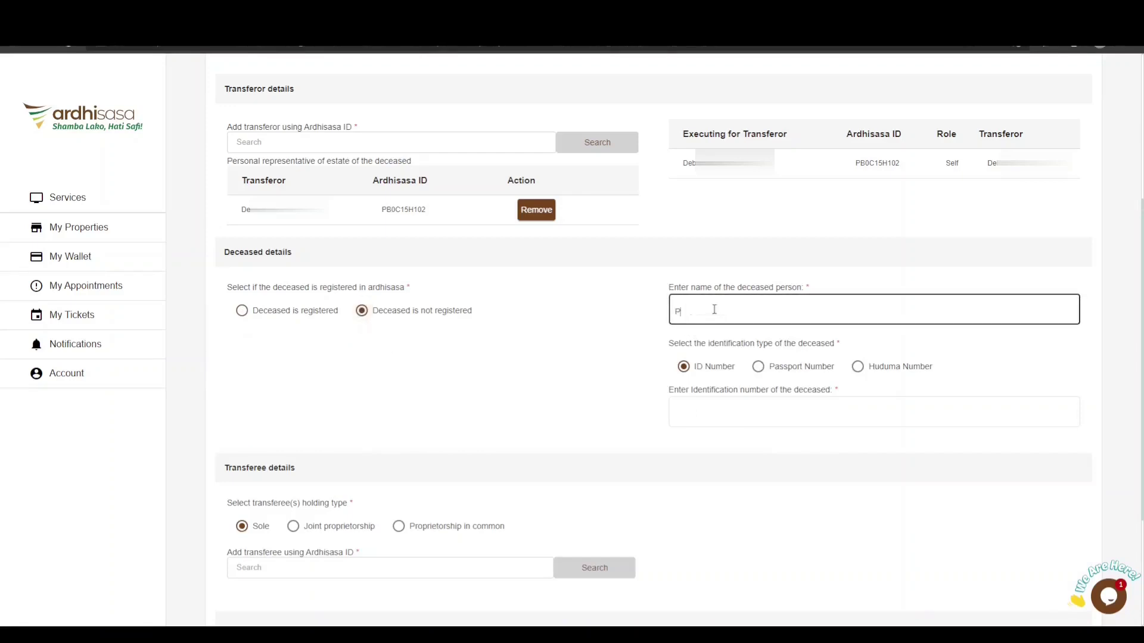
pyautogui.click(703, 412)
pyautogui.write('3')
pyautogui.write('9')
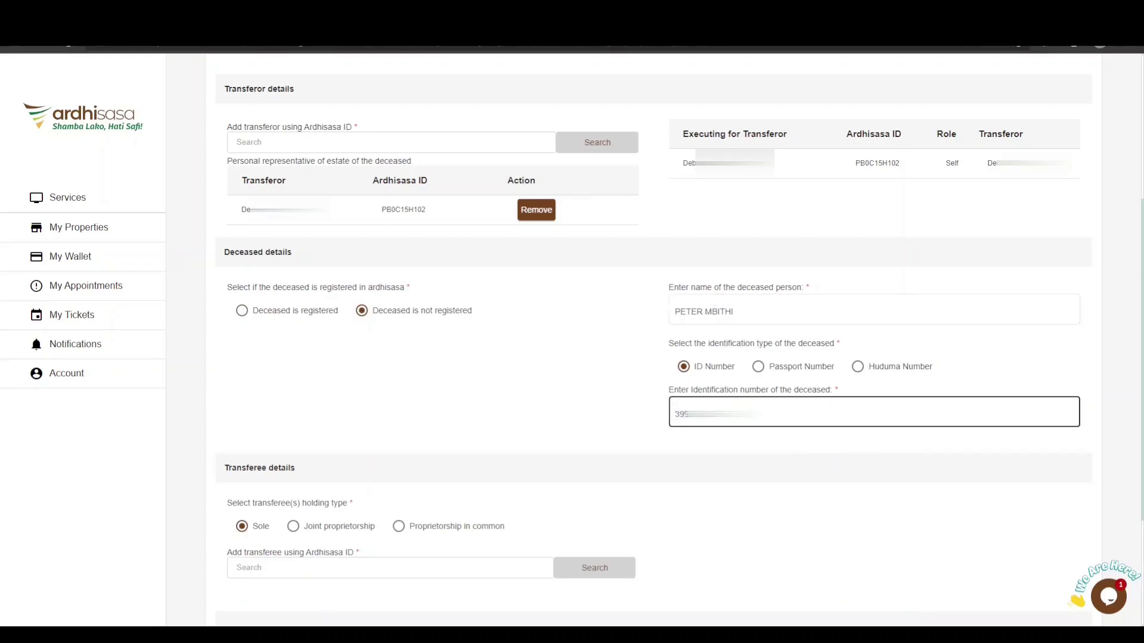
pyautogui.scroll(-3, 215, 307)
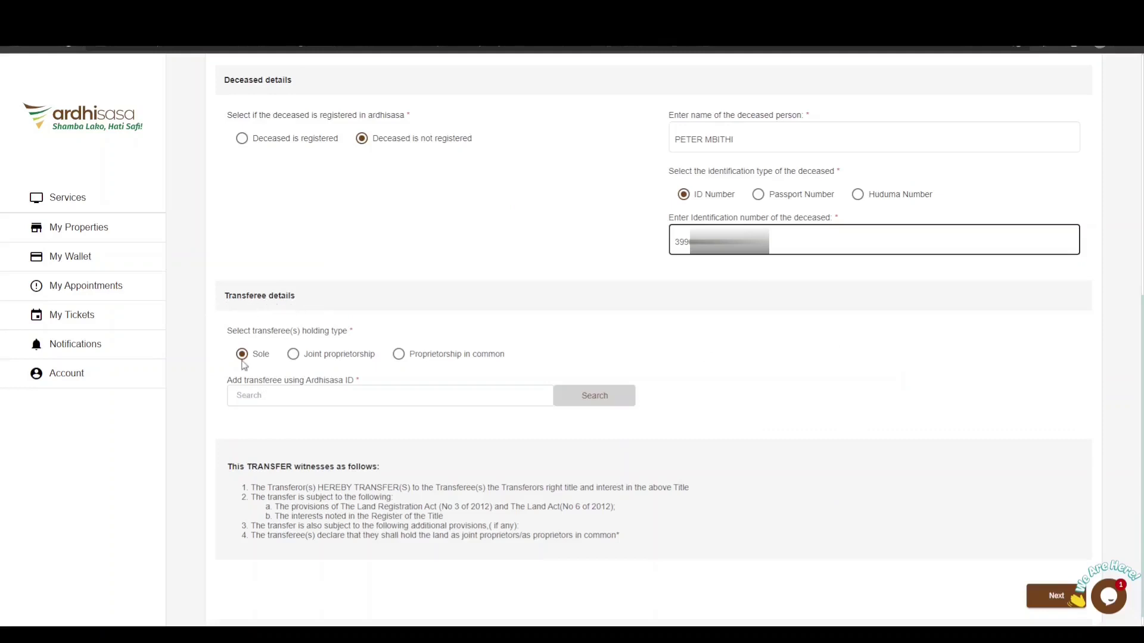
# - Paste the transferee's Ardhisasa ID, add them executing as Self, and proceed to Transfer details
pyautogui.click(286, 399)
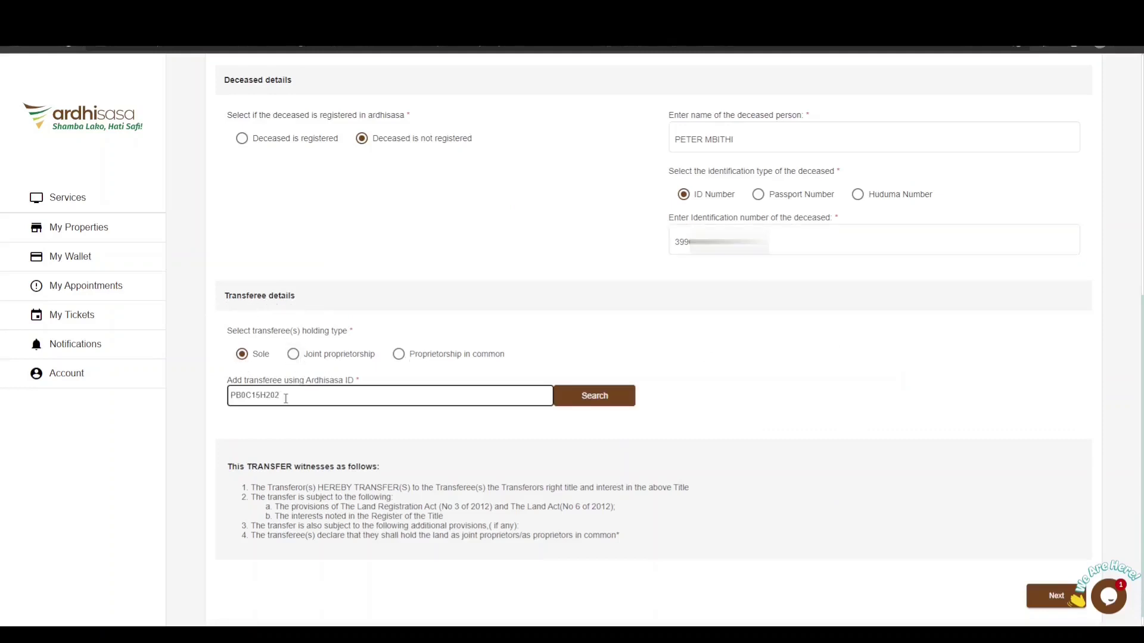
pyautogui.click(585, 398)
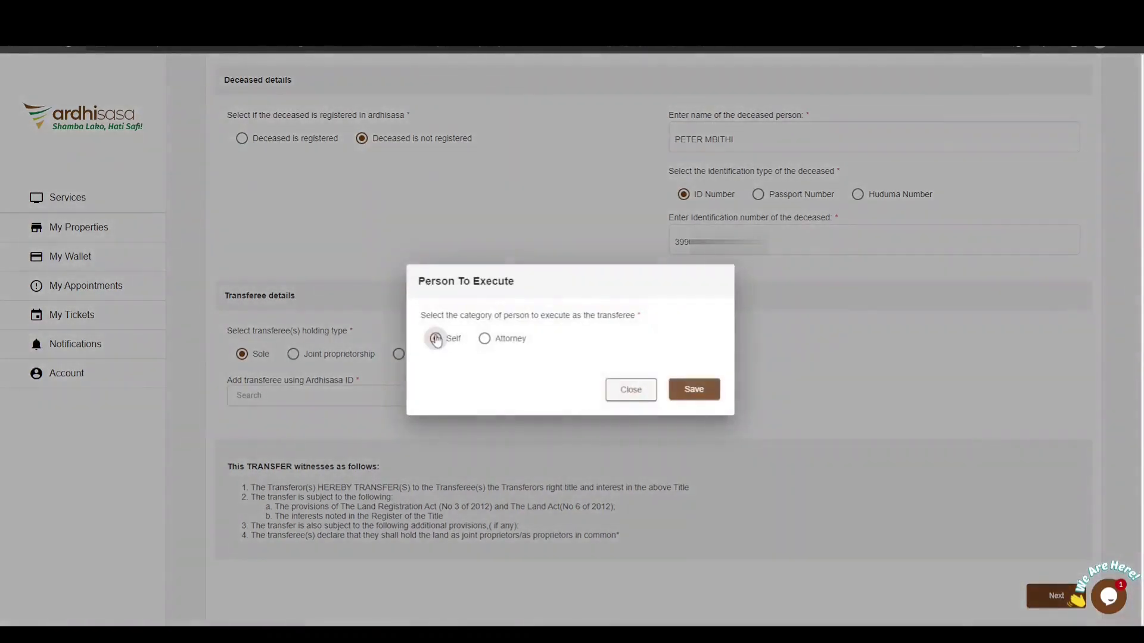
pyautogui.click(694, 391)
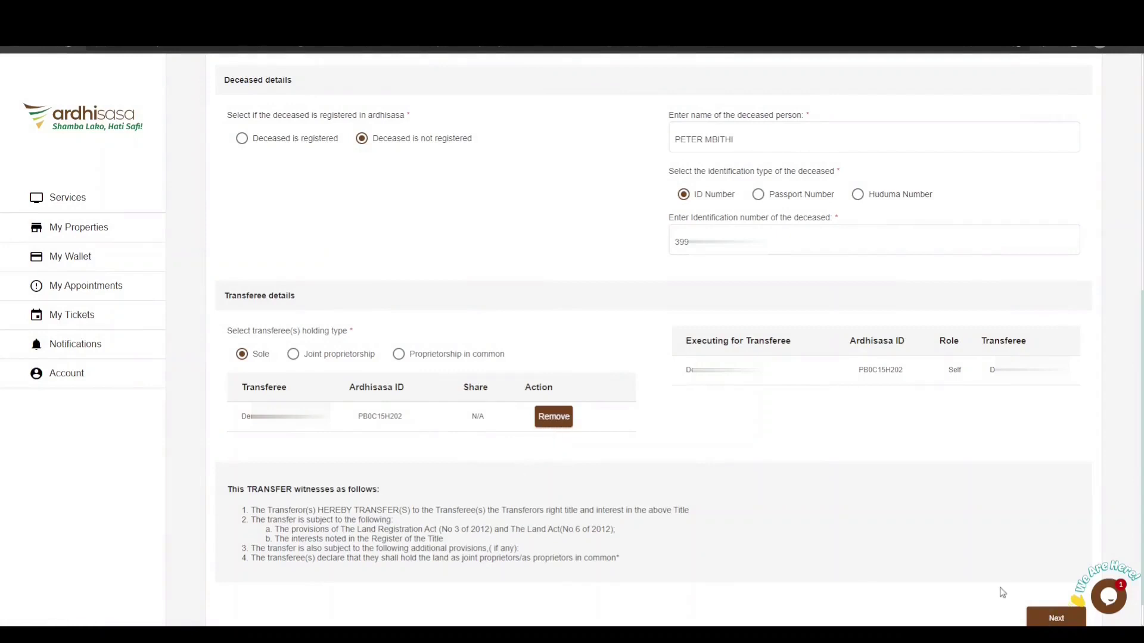
pyautogui.scroll(-1, 1013, 590)
pyautogui.click(1047, 583)
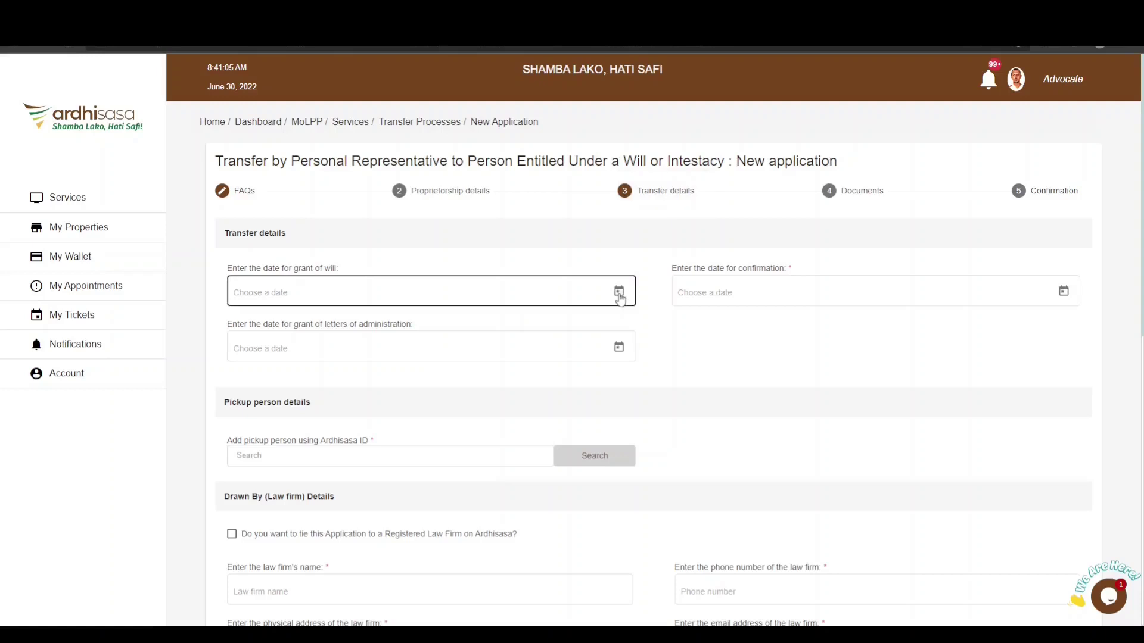
# - Set the grant of will date to 1/1/2017
pyautogui.click(619, 292)
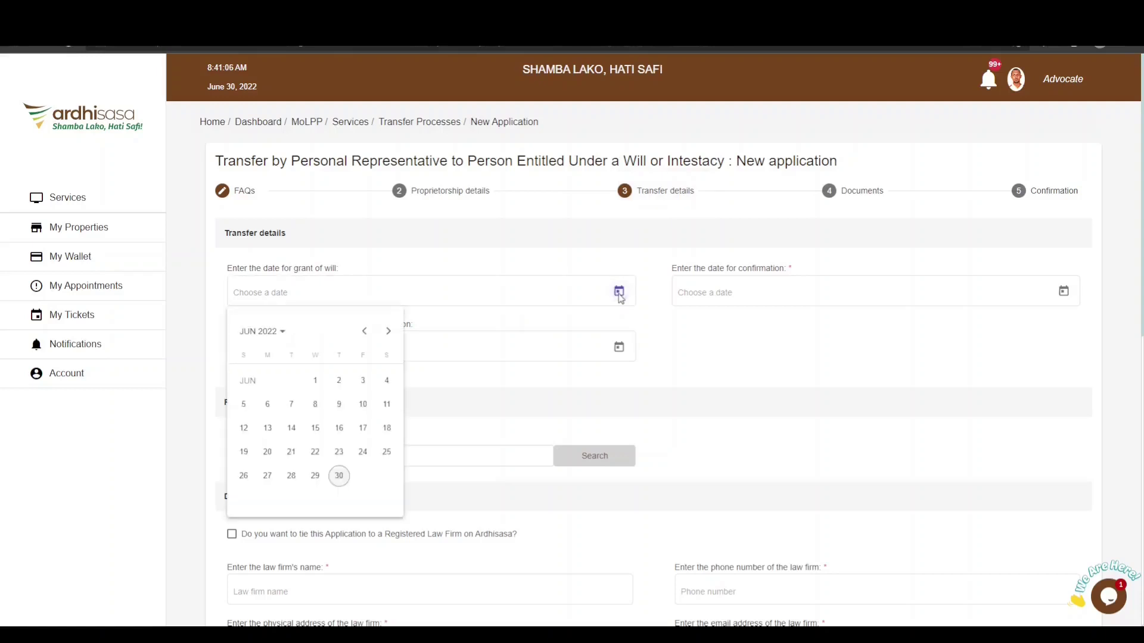
pyautogui.click(280, 332)
pyautogui.click(292, 369)
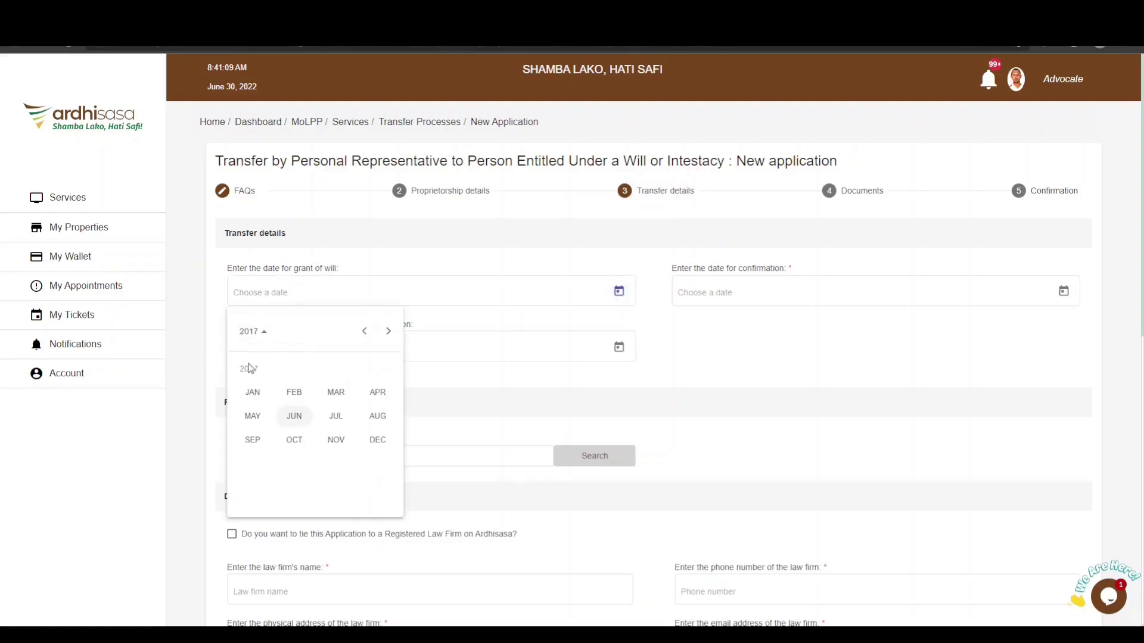
pyautogui.click(250, 396)
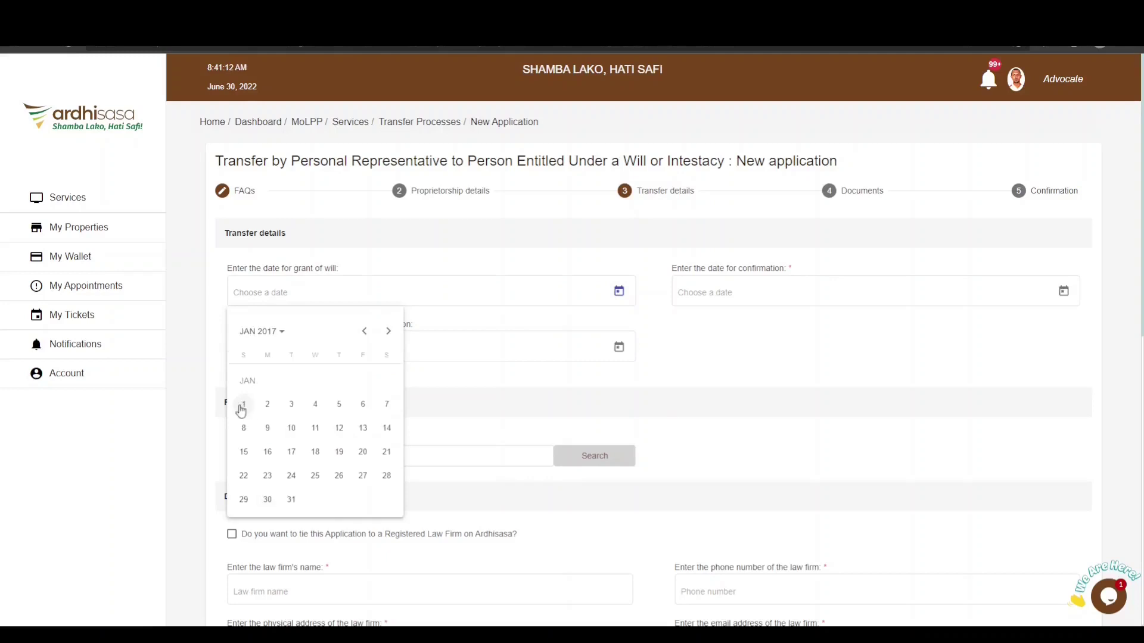
pyautogui.click(244, 405)
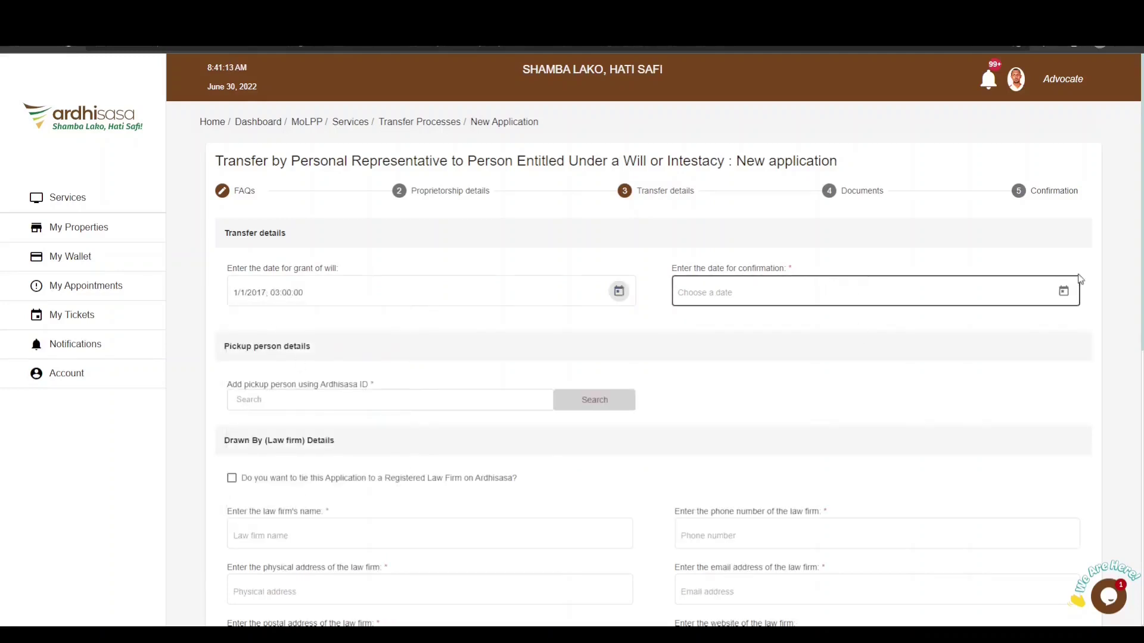
# - Set the confirmation date to 5/7/2018
pyautogui.click(1064, 294)
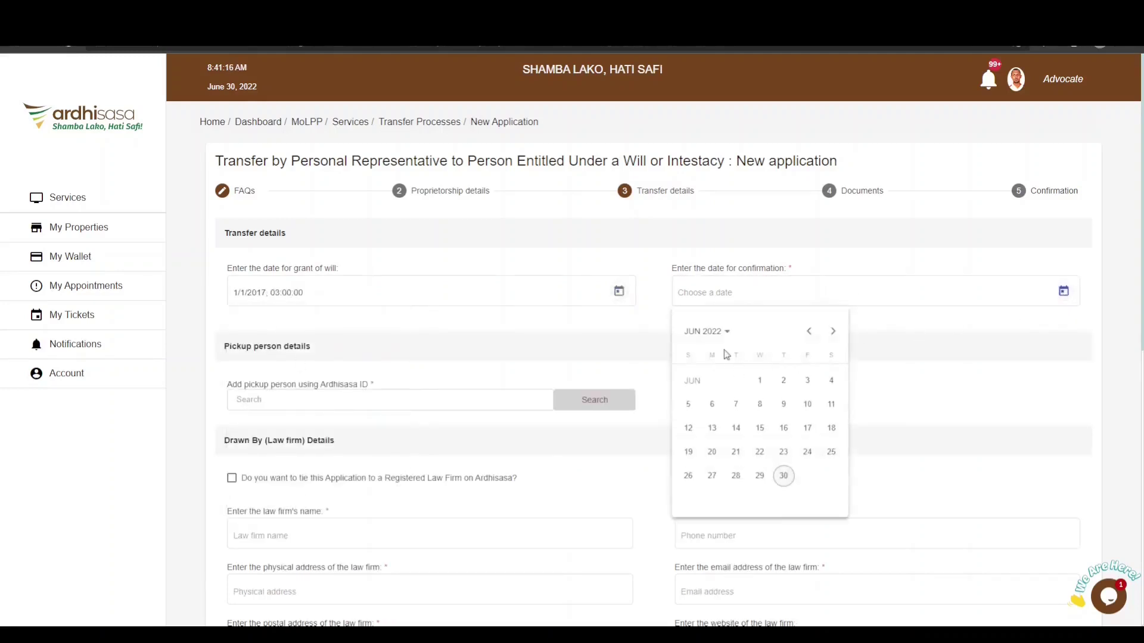
pyautogui.click(725, 331)
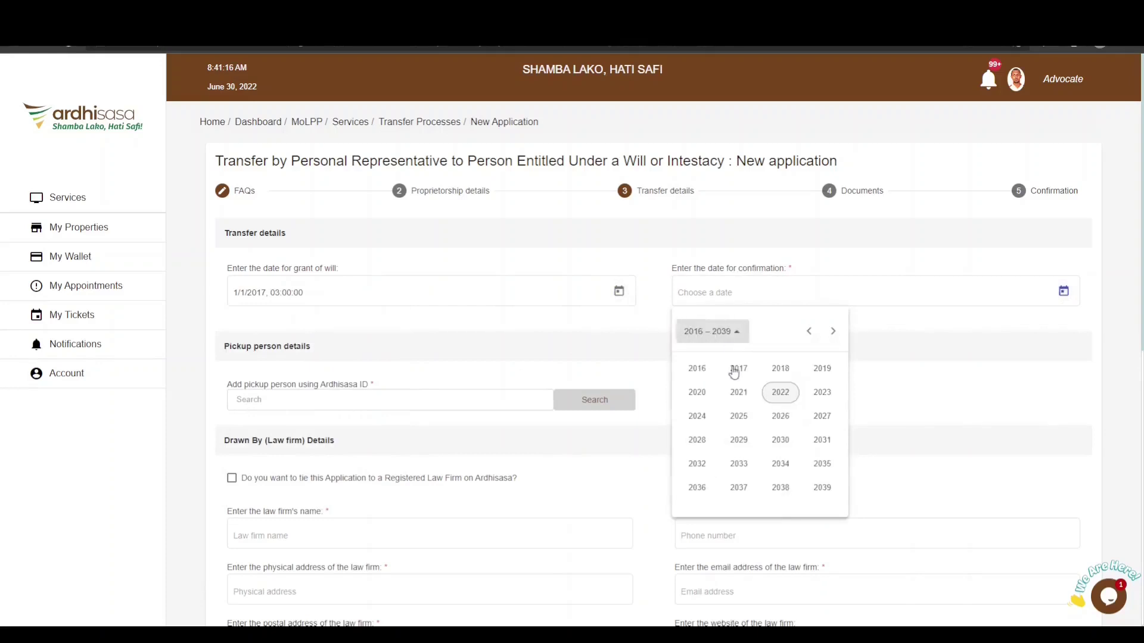
pyautogui.click(786, 370)
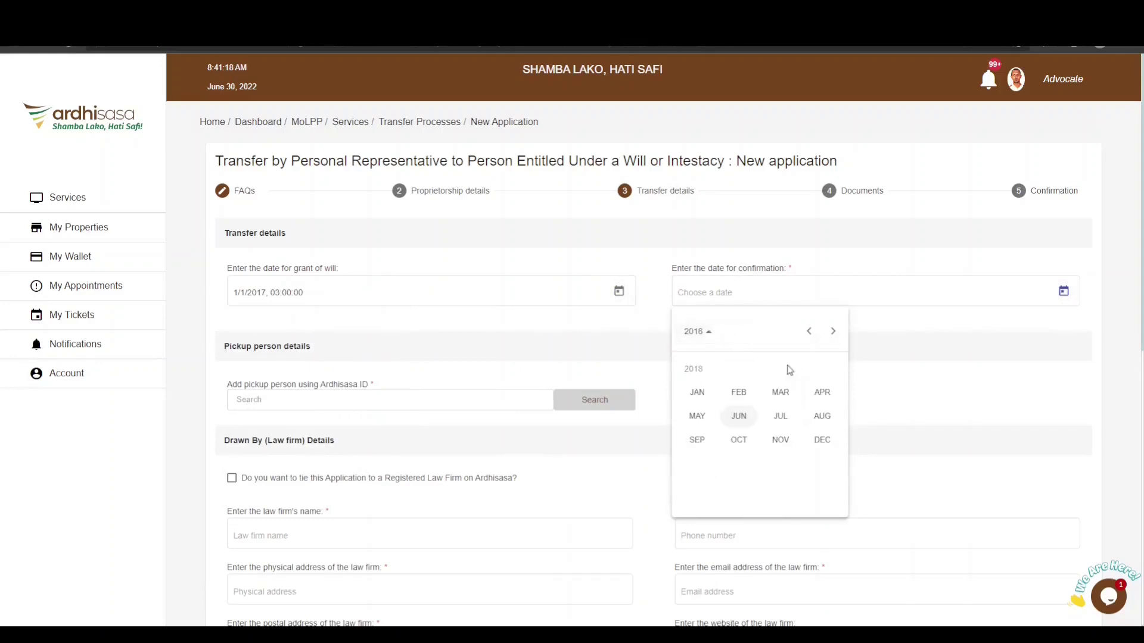
pyautogui.click(688, 421)
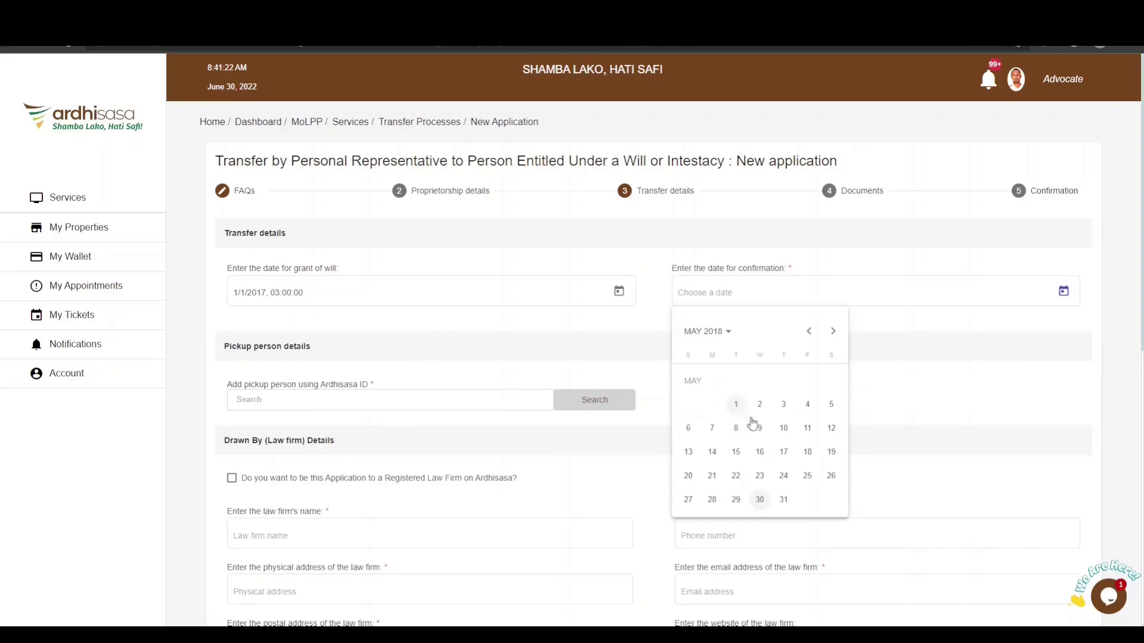
pyautogui.click(716, 430)
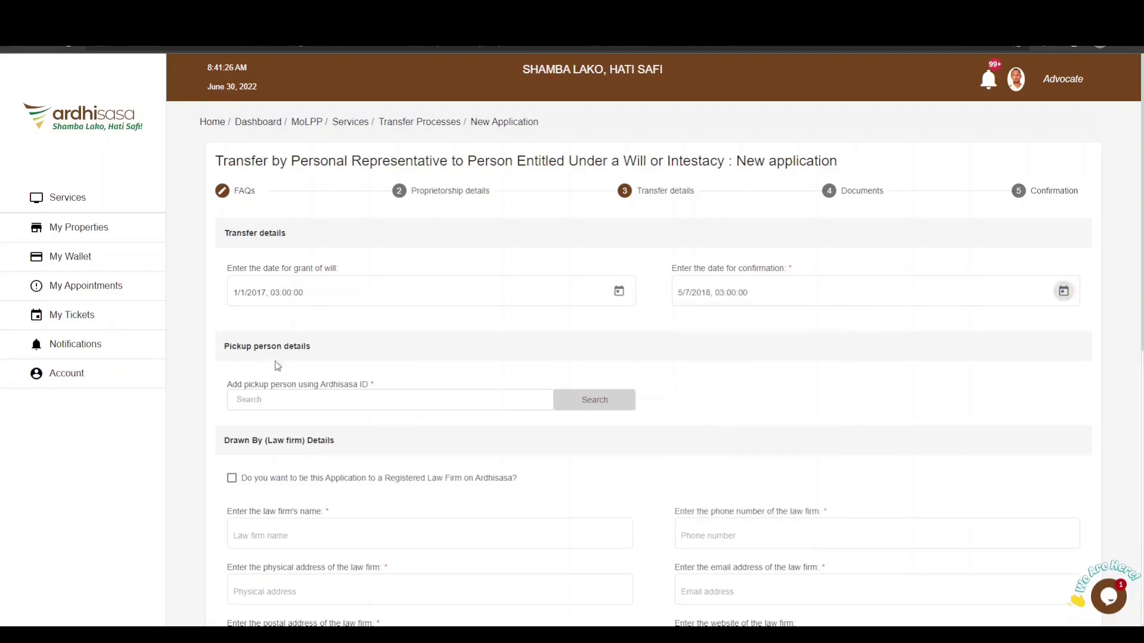
# - Look up and add the pickup person using their Ardhisasa ID
pyautogui.click(273, 404)
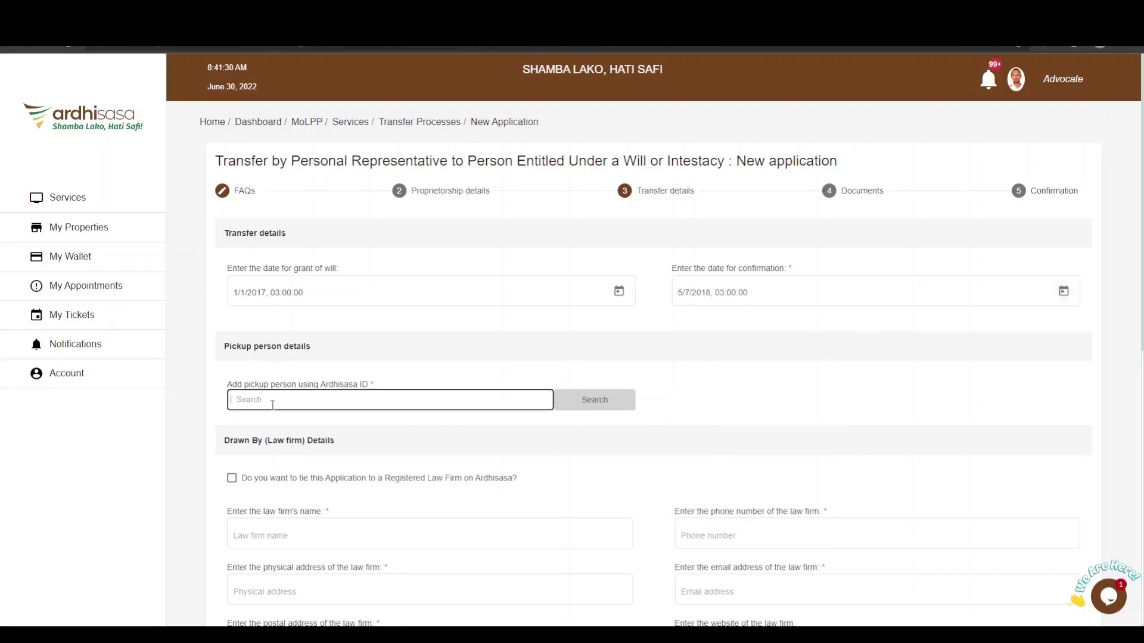
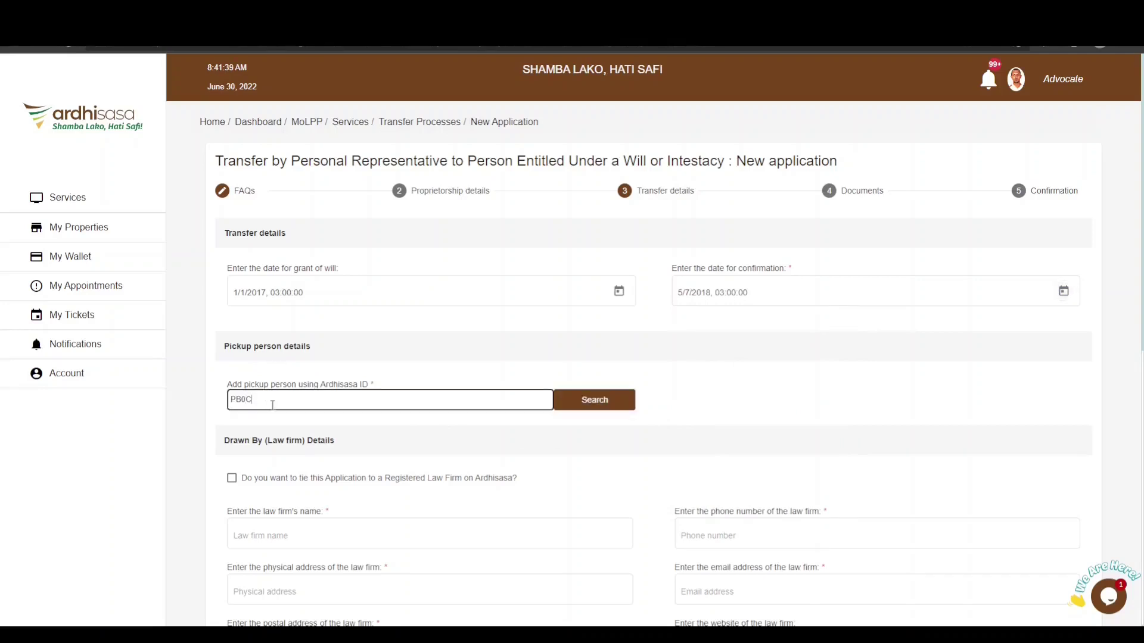
pyautogui.click(624, 402)
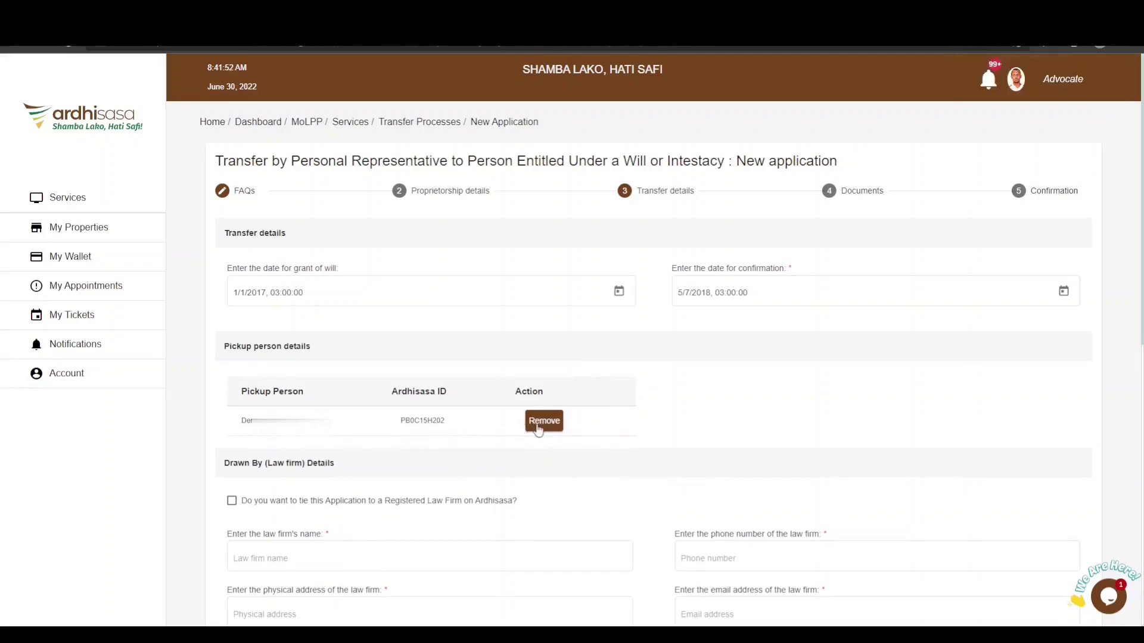
pyautogui.scroll(-4, 541, 449)
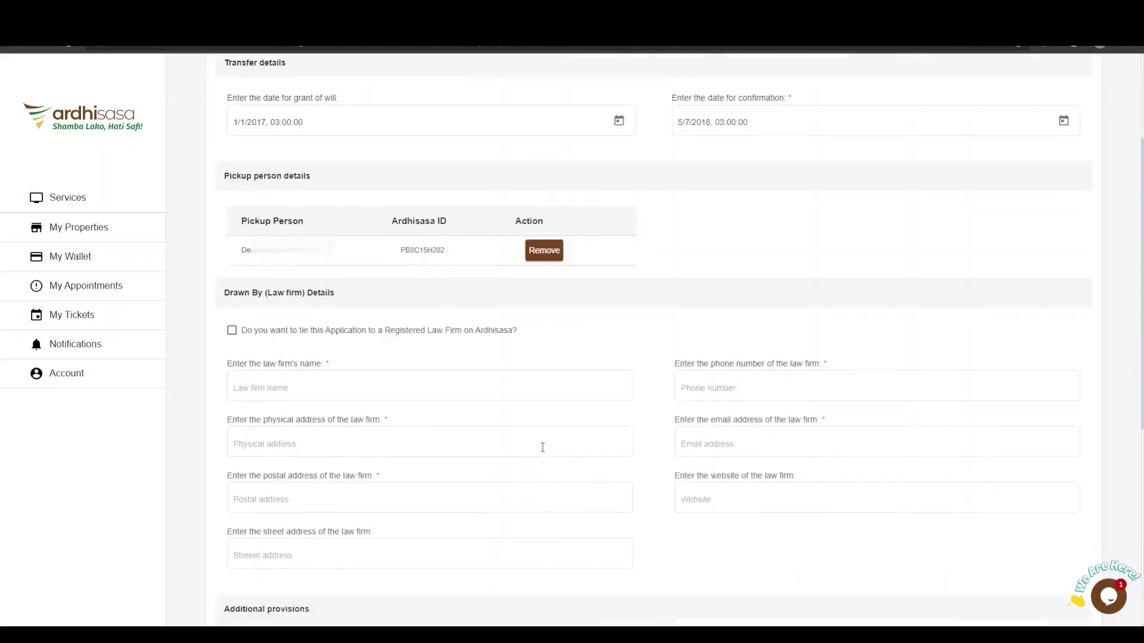
pyautogui.scroll(-1, 541, 450)
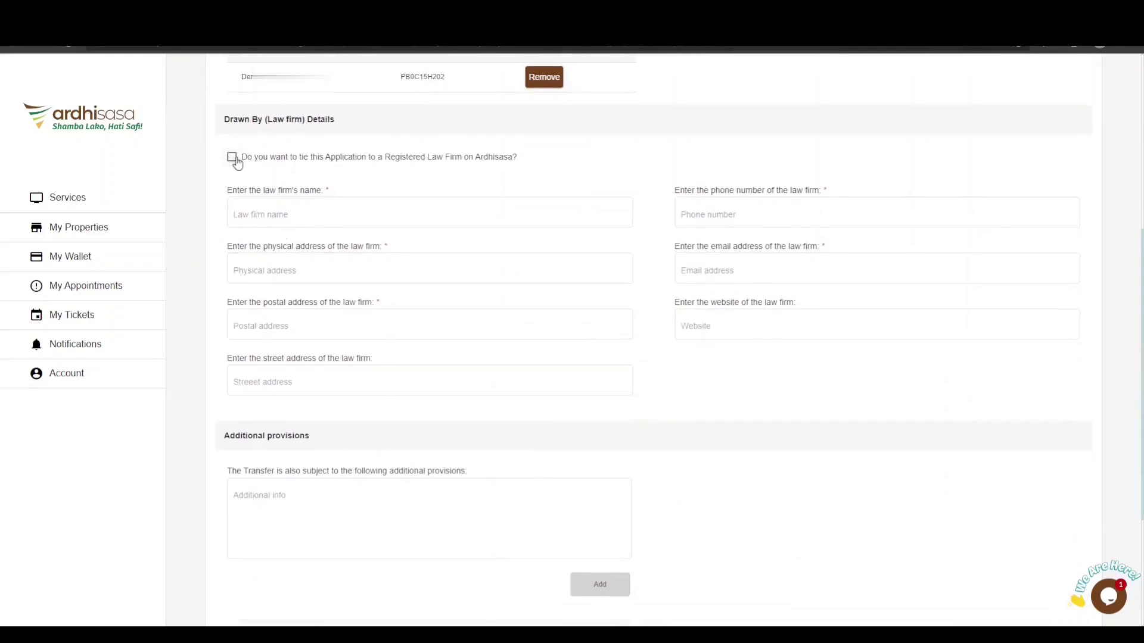
# - Keep the registered-law-firm box unchecked; enter ARDHISASA ADVOCATES with its physical, postal and street addresses
pyautogui.click(233, 158)
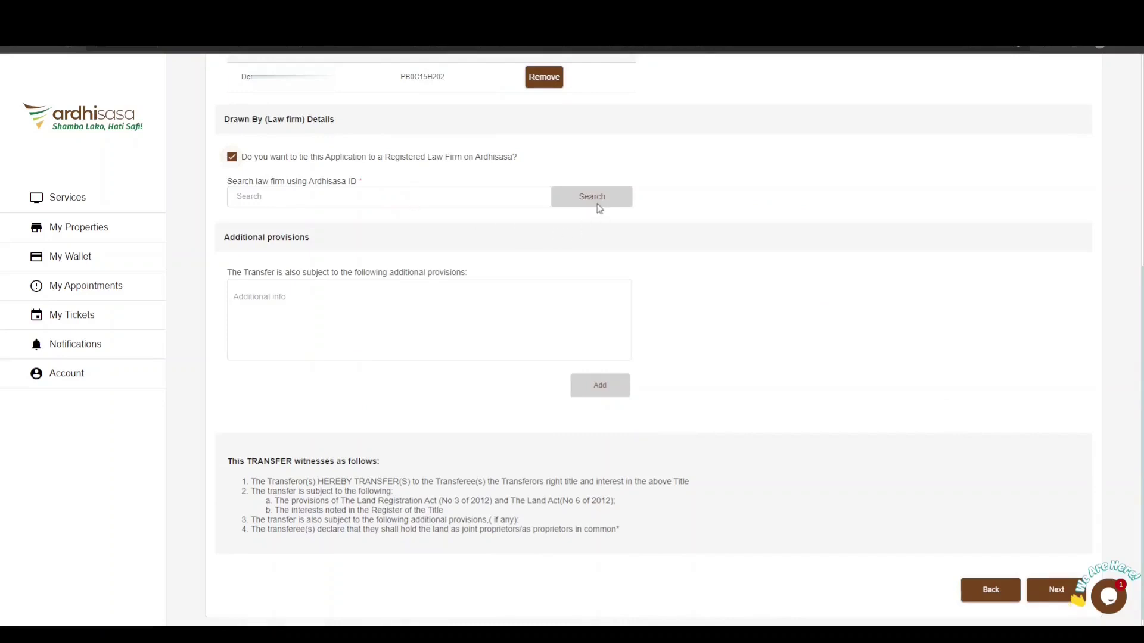
pyautogui.click(232, 158)
pyautogui.click(284, 212)
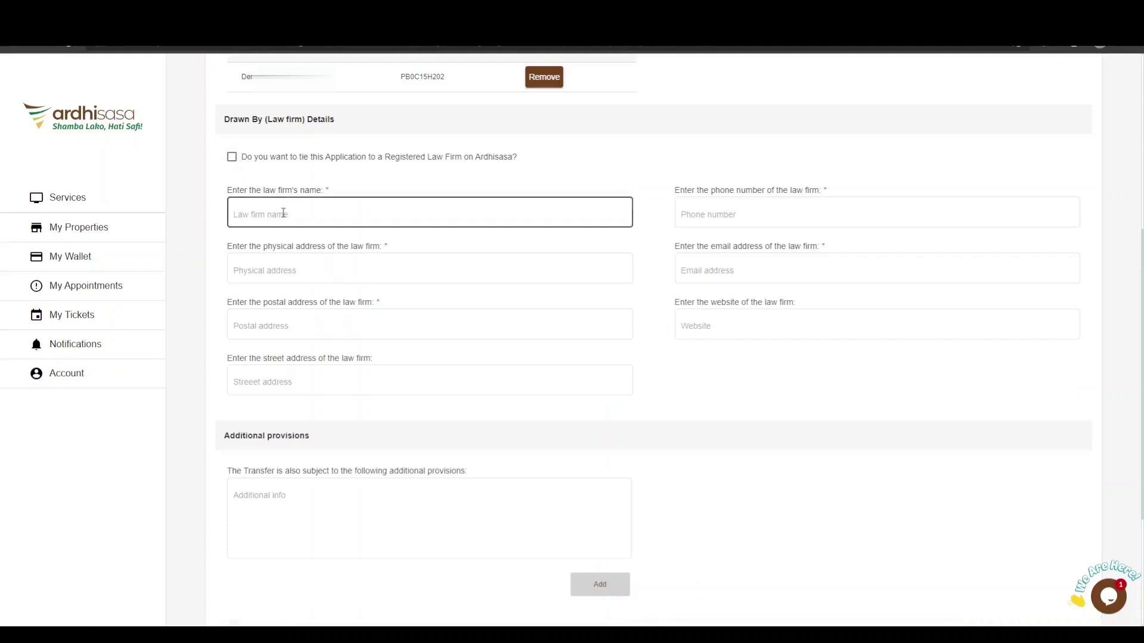
pyautogui.write('ARDHISASA ')
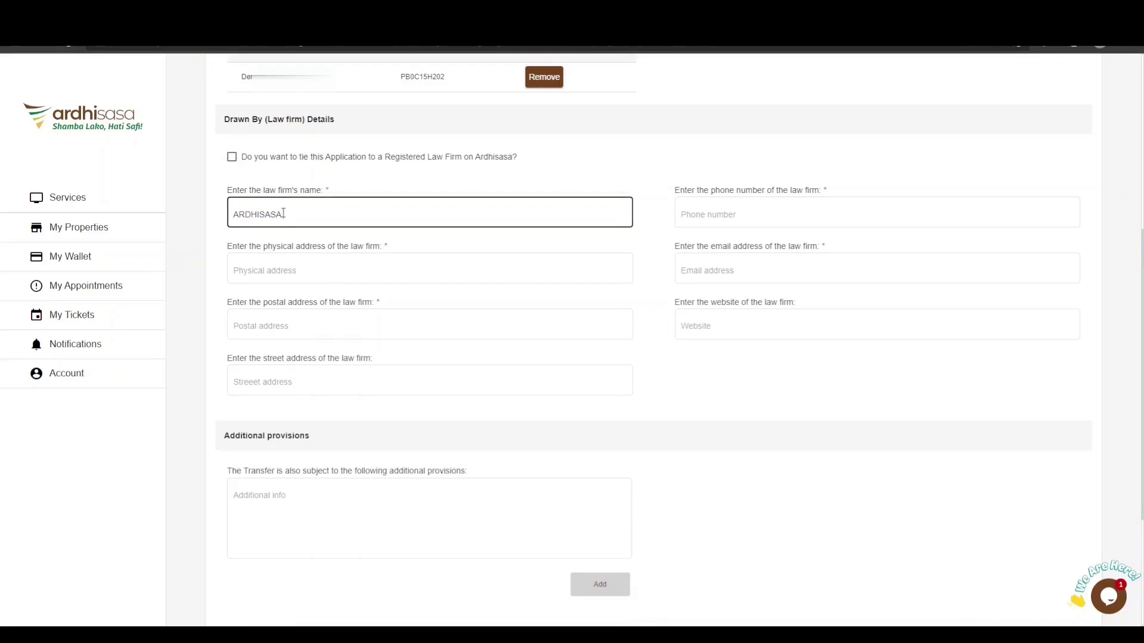
pyautogui.write('ADVOCATES')
pyautogui.click(268, 270)
pyautogui.write('ARDHI HOUSE, OFF NGONG RD NAIROBI')
pyautogui.click(247, 330)
pyautogui.write('30')
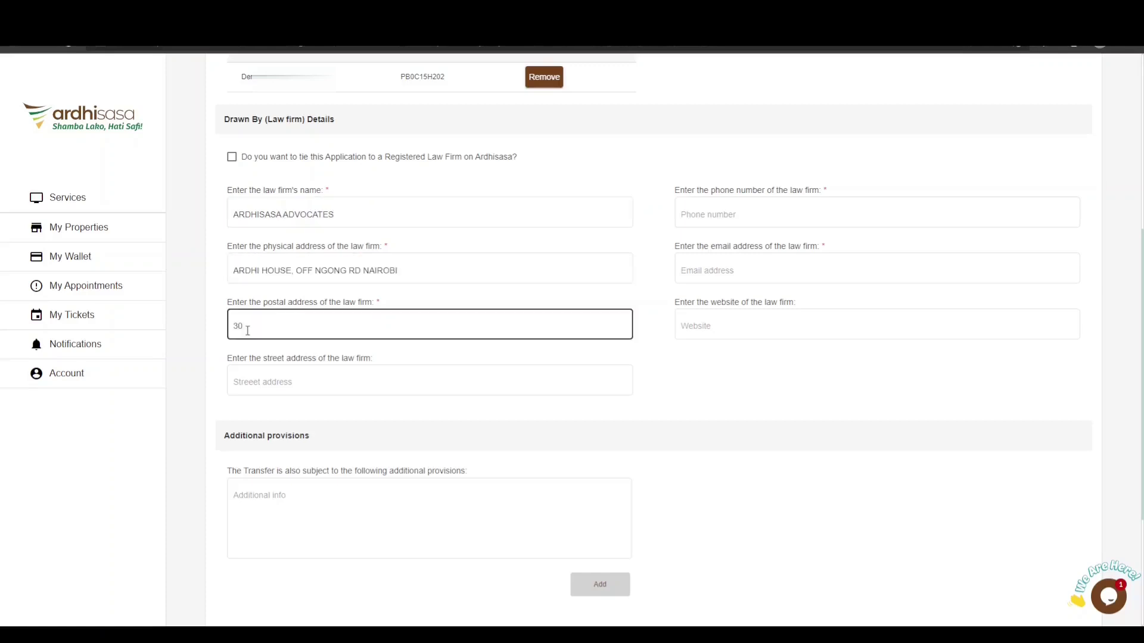
pyautogui.write('450-00100')
pyautogui.click(262, 382)
pyautogui.write('4TH NGONG AVENUE')
pyautogui.click(714, 213)
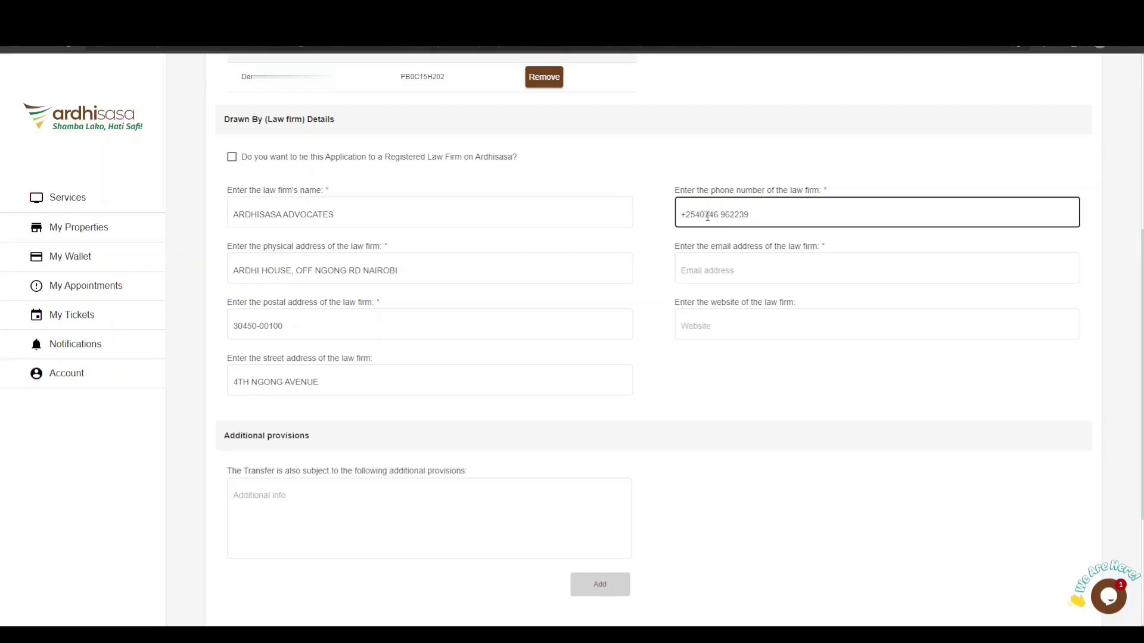
pyautogui.press('Tab')
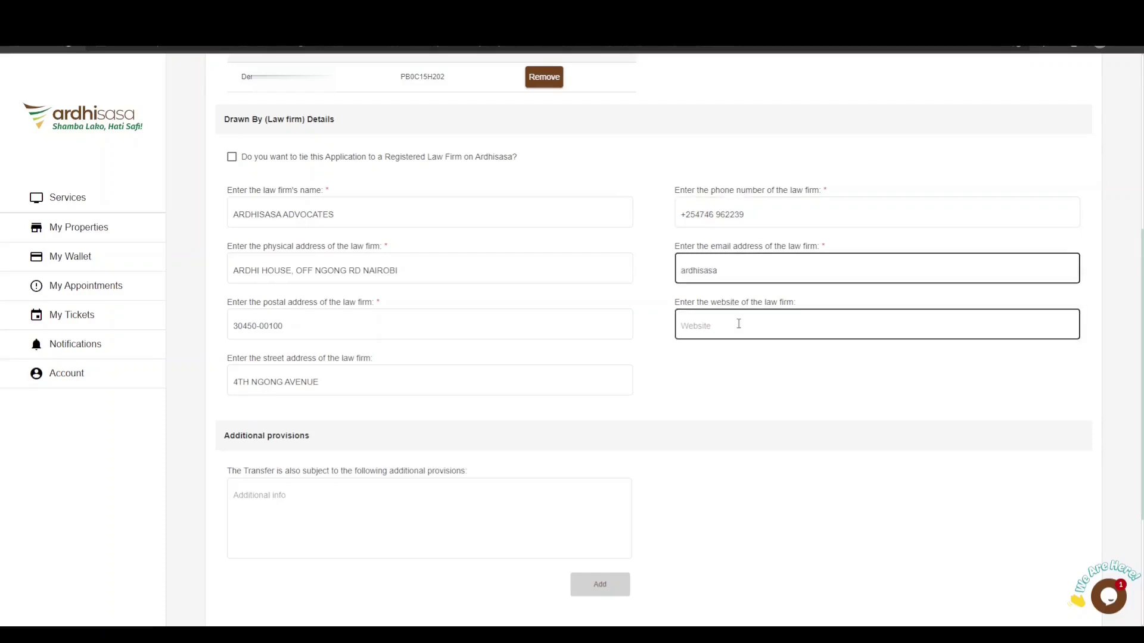
pyautogui.click(738, 324)
pyautogui.write('www.ardhisasa')
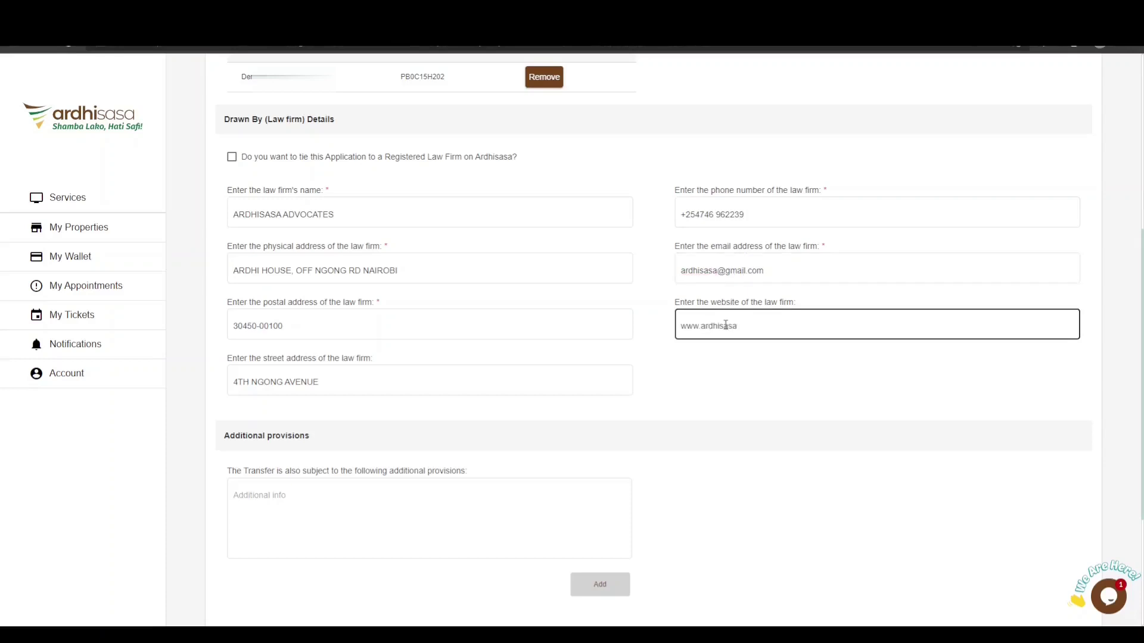
pyautogui.write('.lands.go.ke')
pyautogui.scroll(-2, 498, 442)
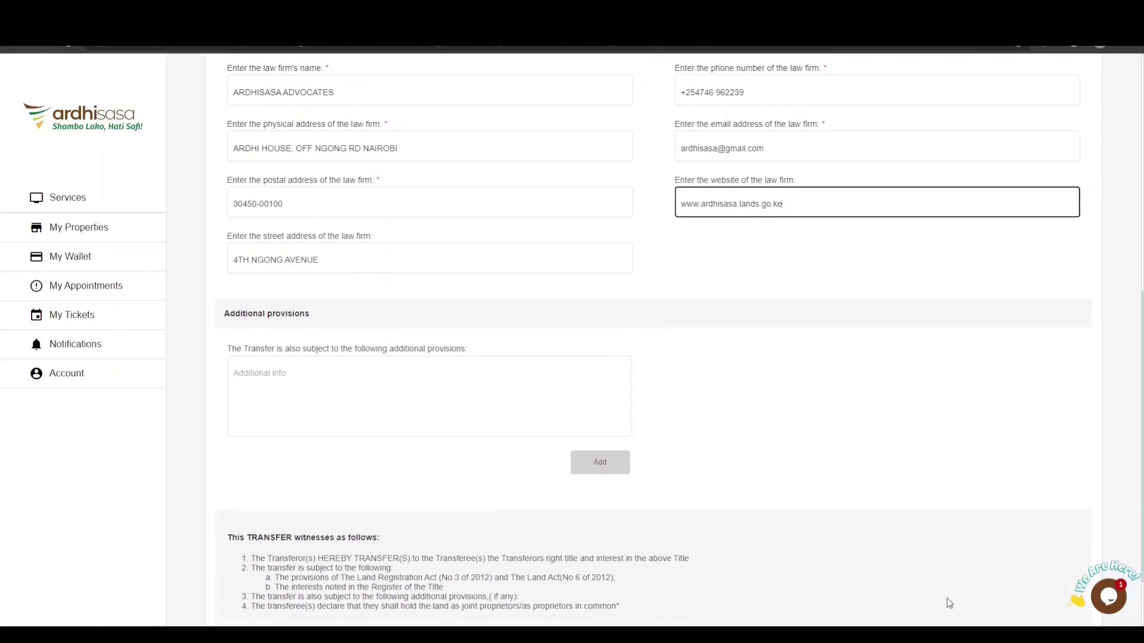
pyautogui.scroll(-2, 1063, 609)
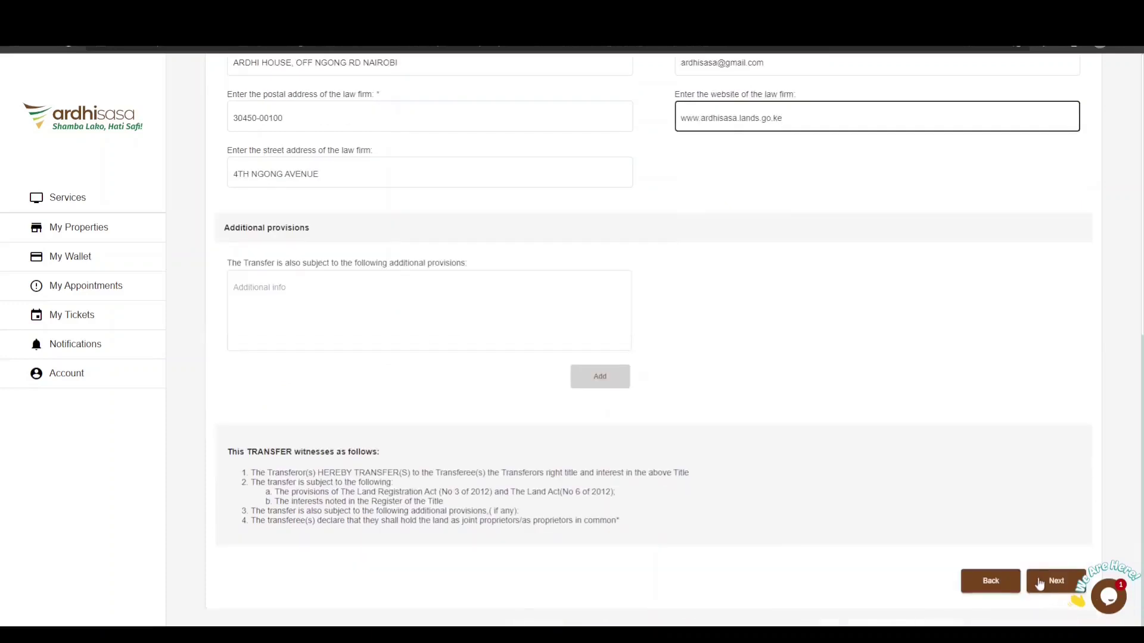
# - On the Documents step, attach Grant of will.pdf as the grant of will and begin an additional document
pyautogui.click(1052, 581)
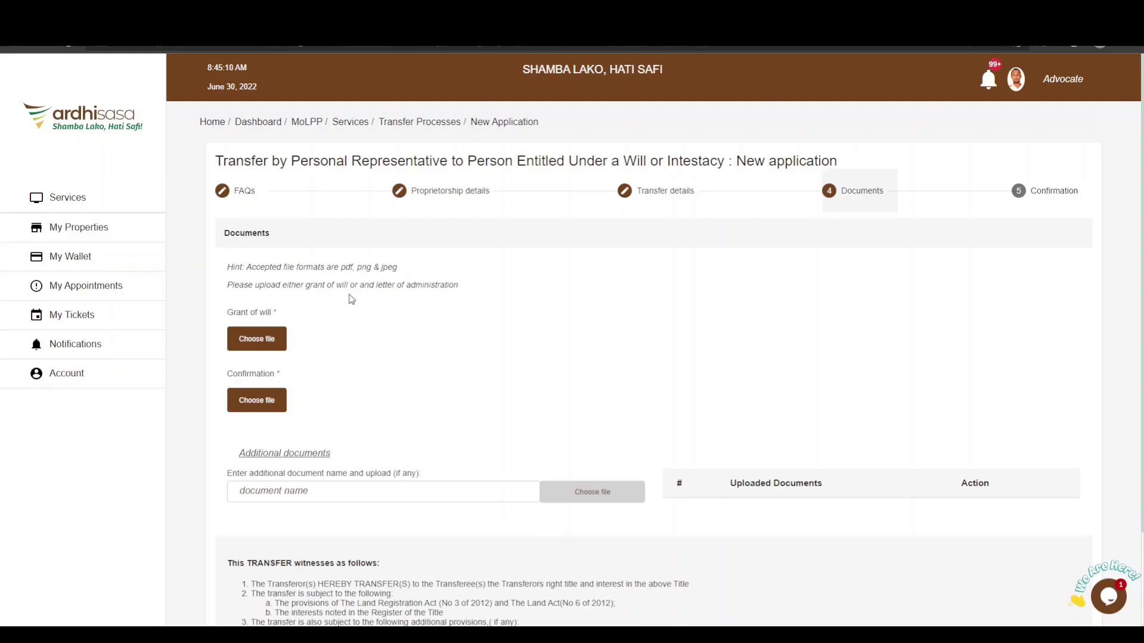
pyautogui.click(270, 339)
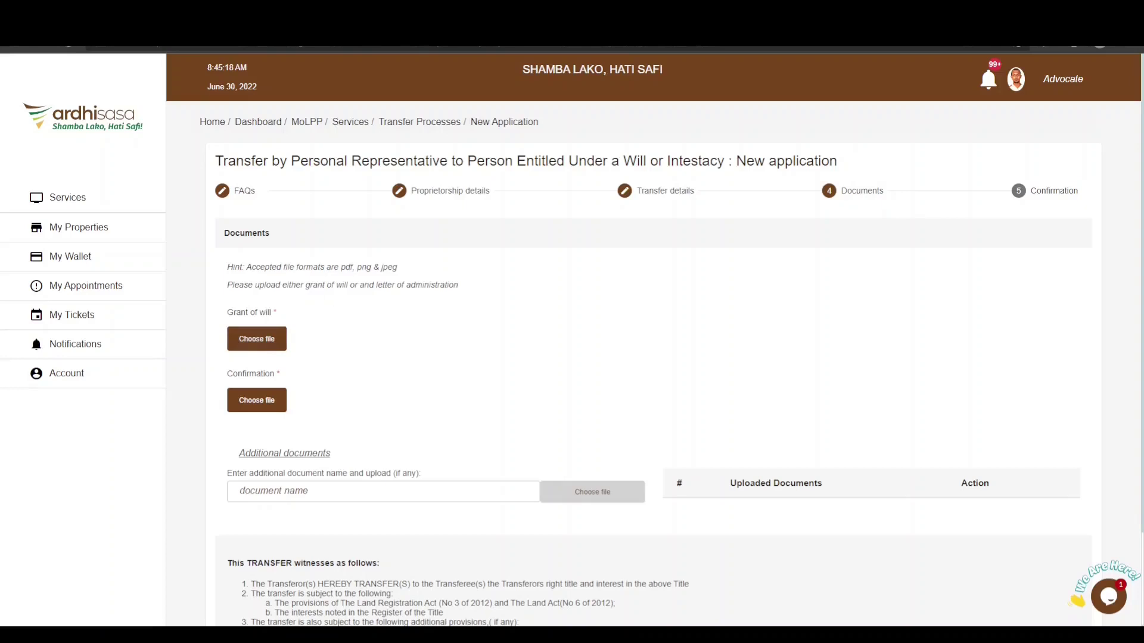
pyautogui.click(645, 425)
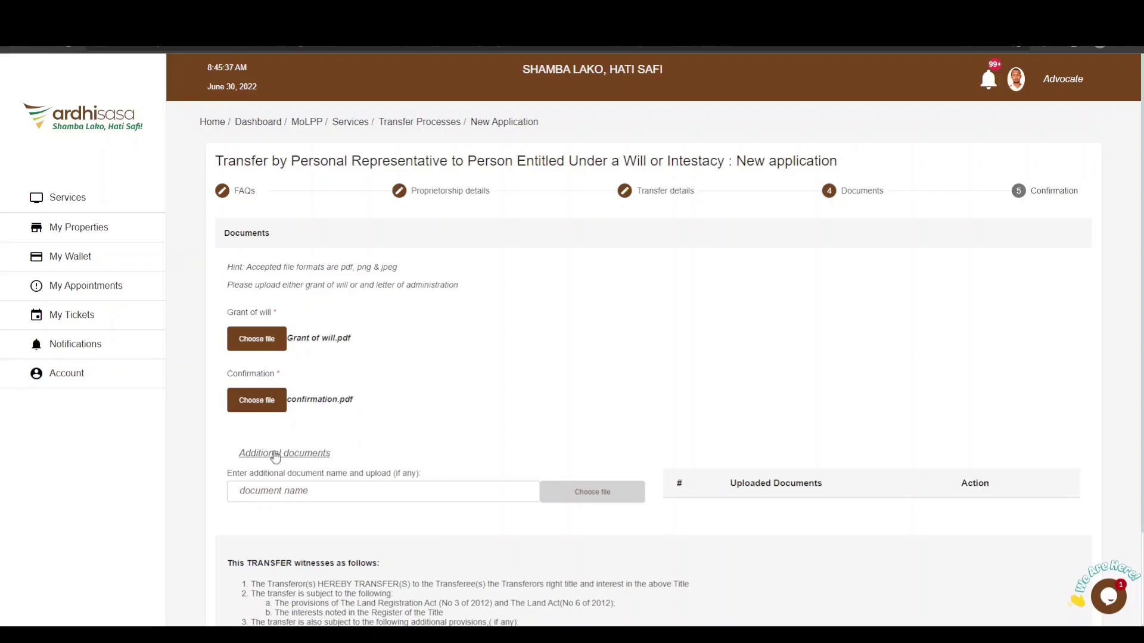
pyautogui.click(287, 496)
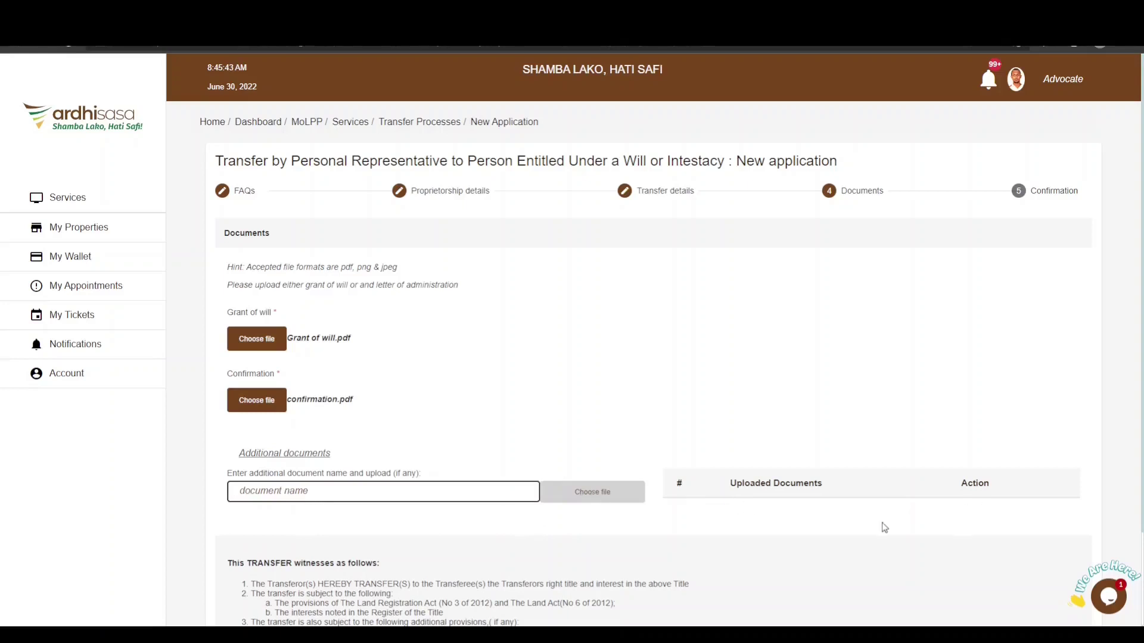
pyautogui.scroll(-2, 753, 524)
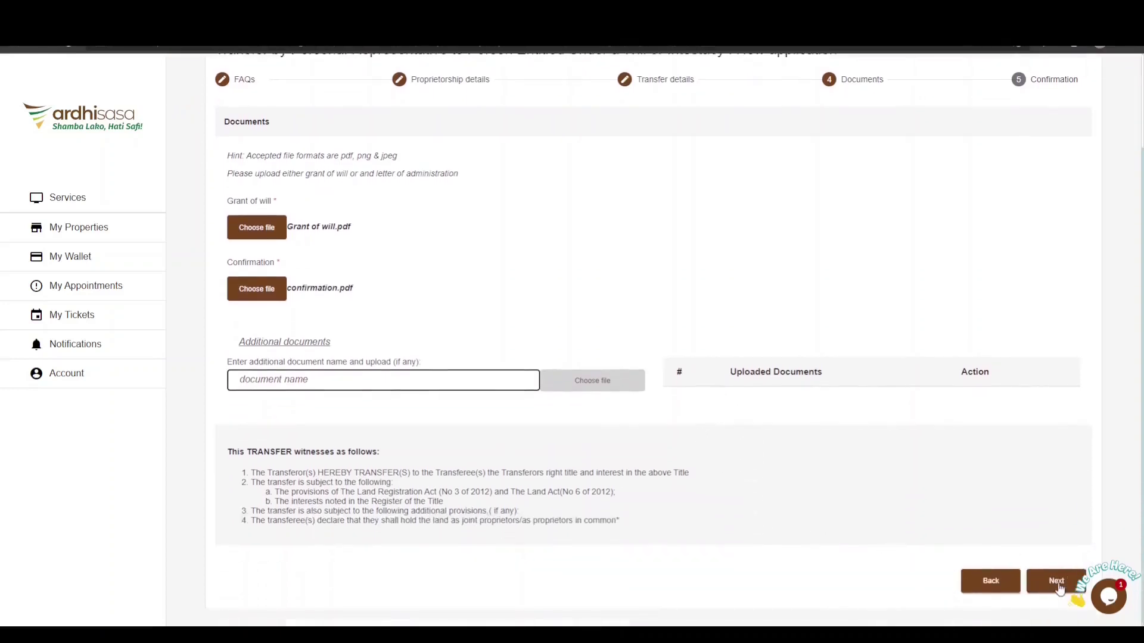
# - Review the Confirmation step and submit the transfer application, answering Yes to 'Are you sure?'
pyautogui.click(1057, 583)
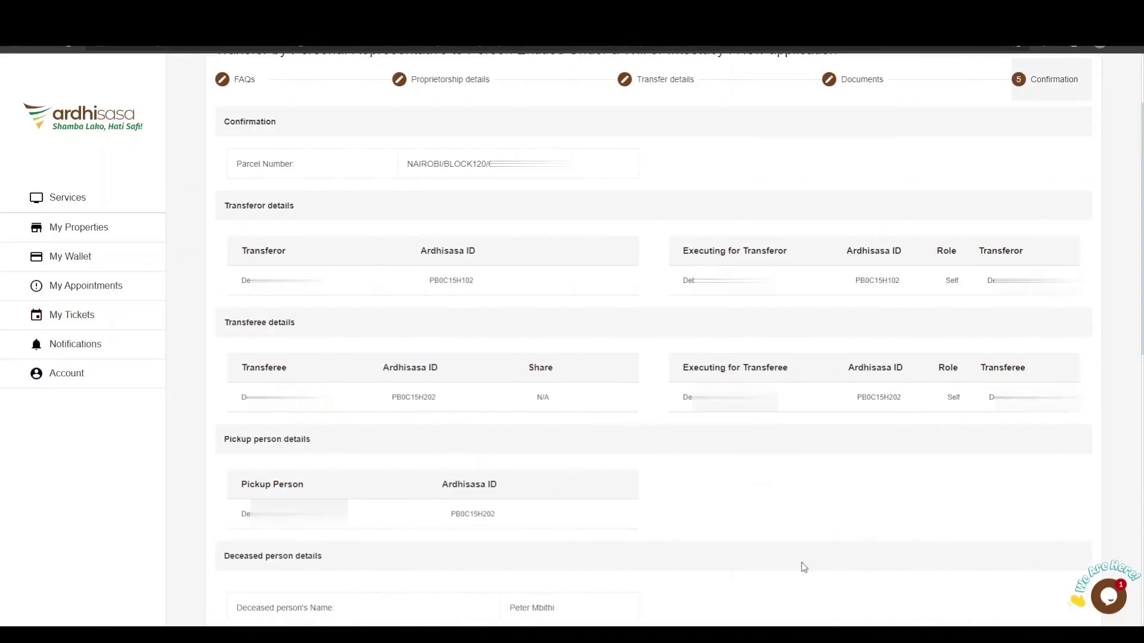
pyautogui.scroll(-9, 434, 318)
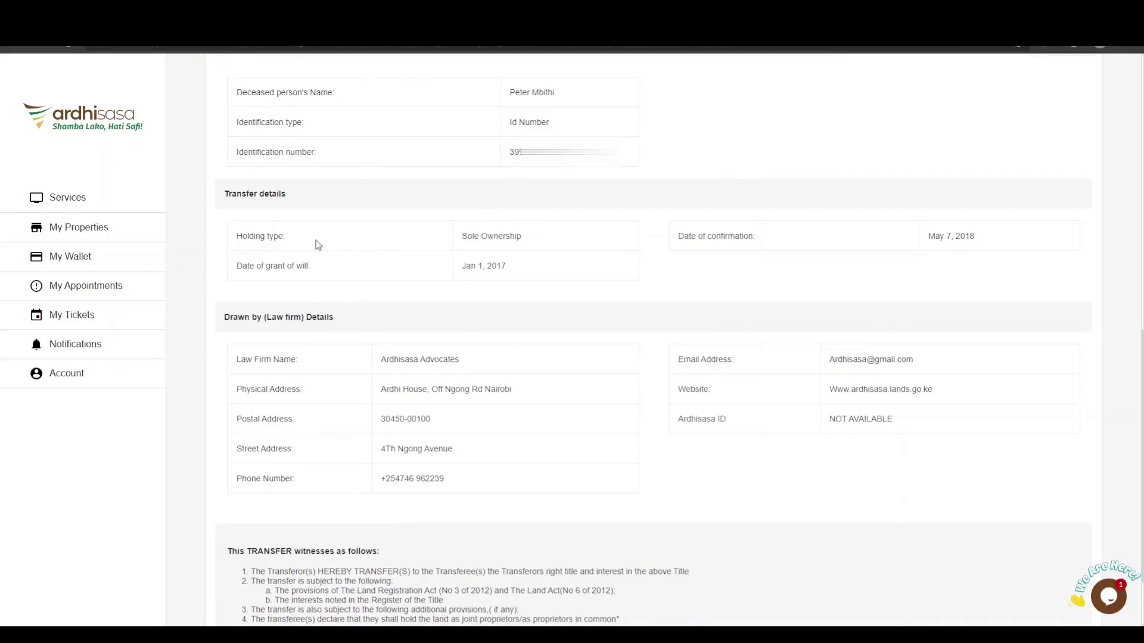
pyautogui.scroll(1, 456, 291)
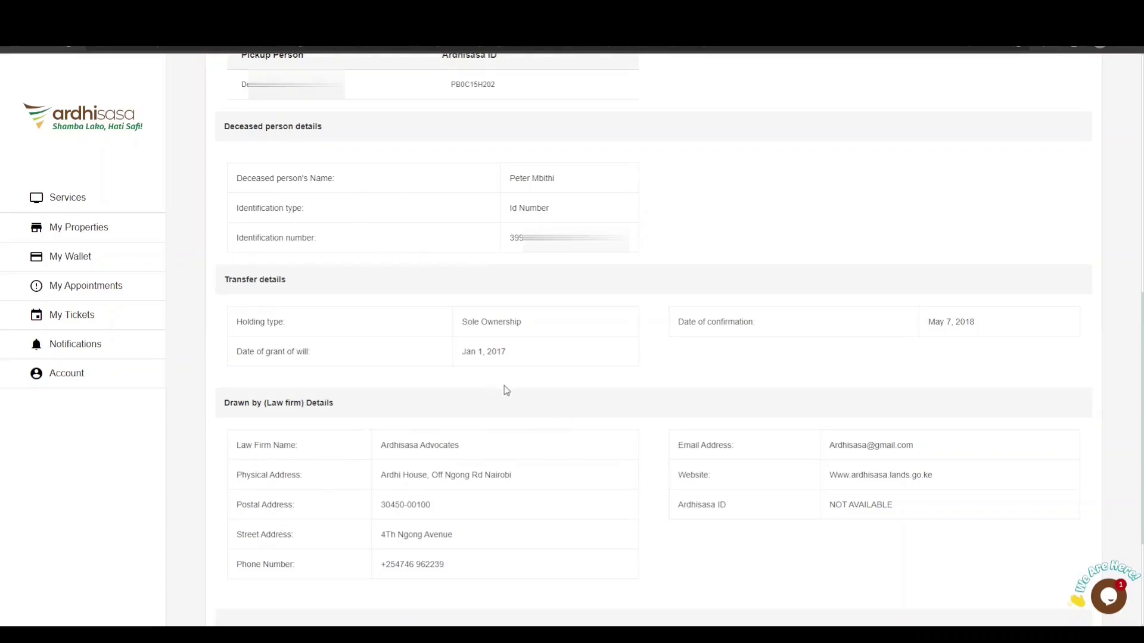
pyautogui.scroll(-3, 506, 390)
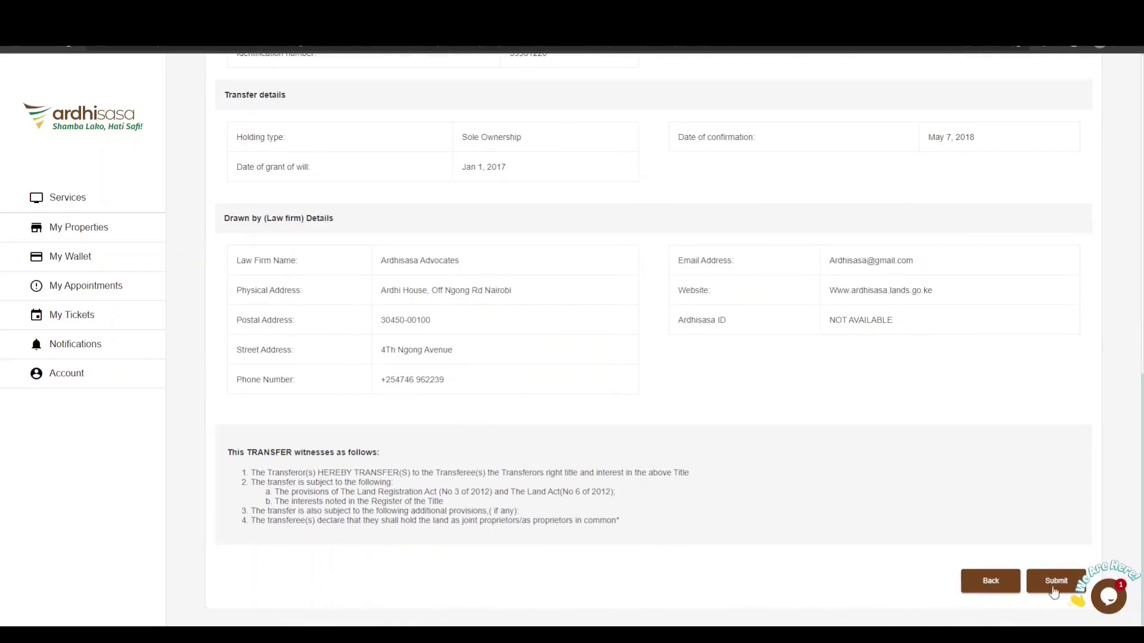
pyautogui.click(1056, 583)
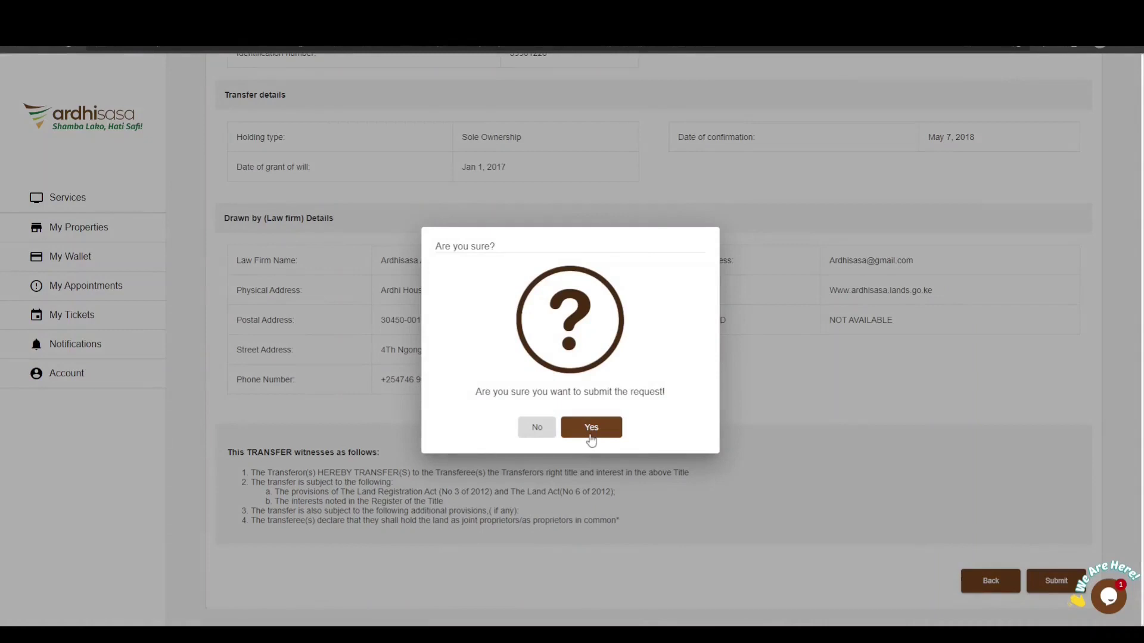
pyautogui.click(605, 430)
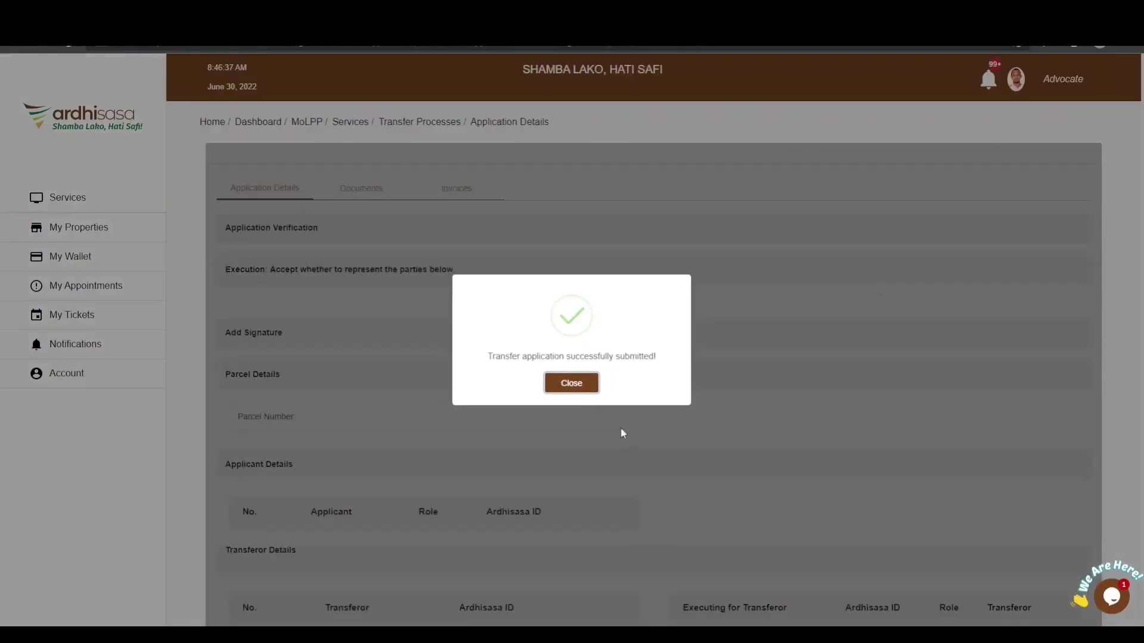
# - Close the 'Transfer application successfully submitted!' notice to reveal the Ksh. 200.00 Stamp Duty invoice
pyautogui.click(577, 384)
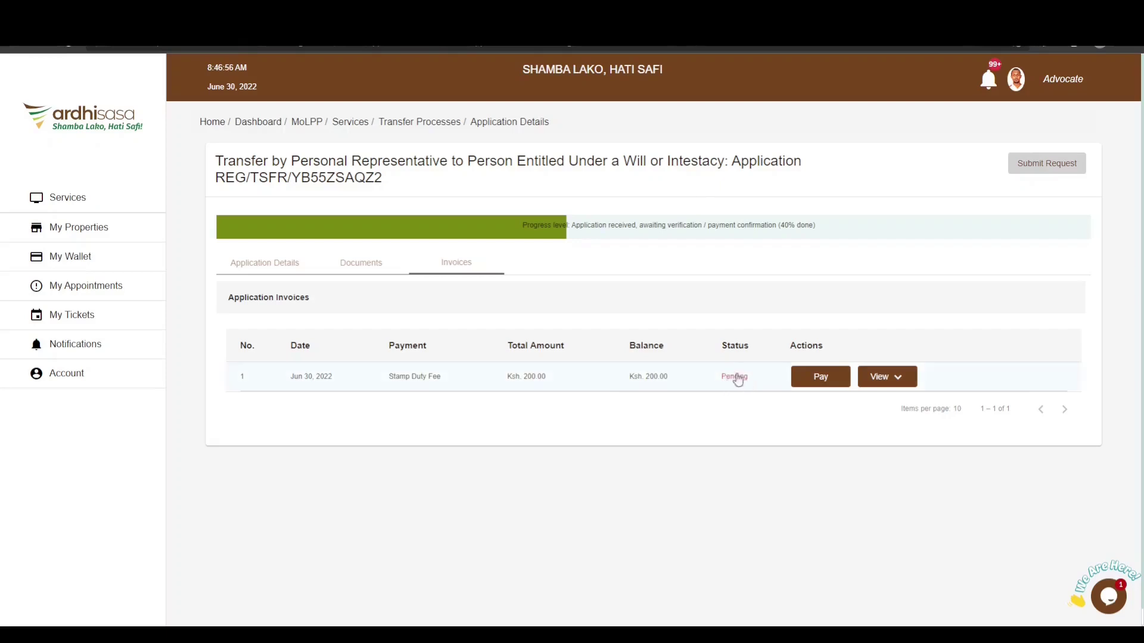
# - Pay the Ksh. 200.00 Stamp Duty Fee through Kenya Revenue Authority
pyautogui.click(821, 377)
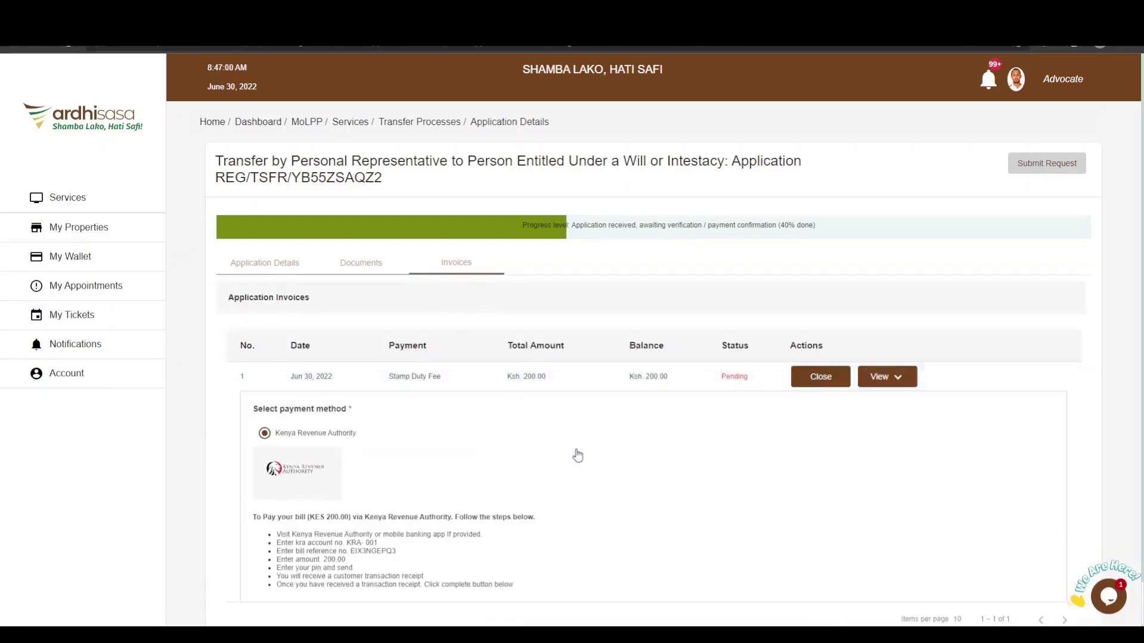
pyautogui.scroll(-1, 577, 456)
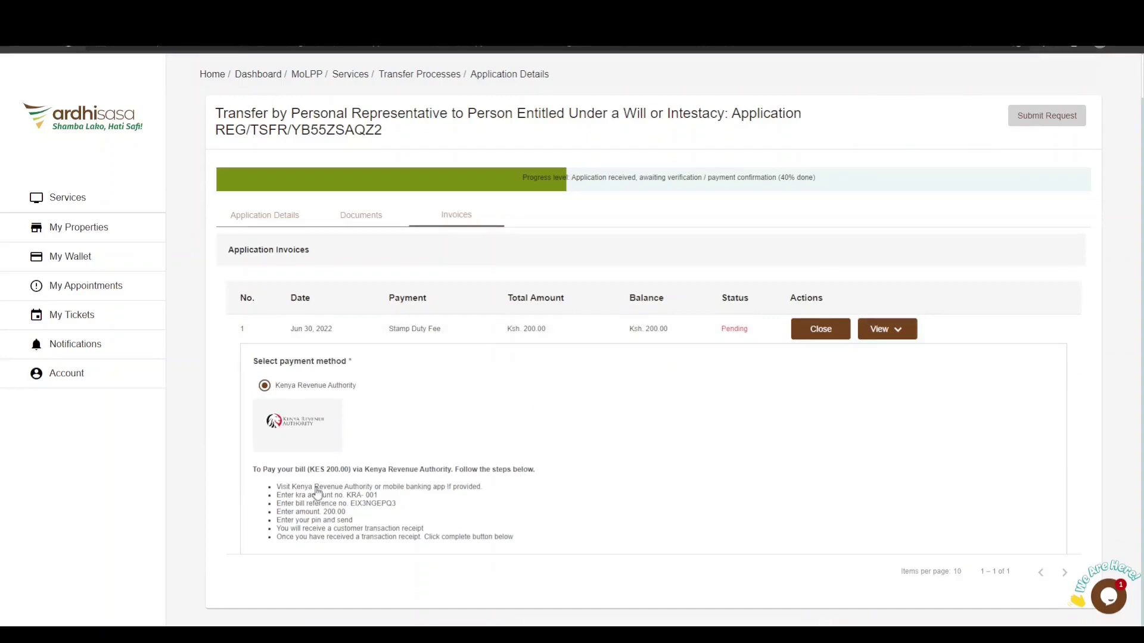
pyautogui.click(300, 562)
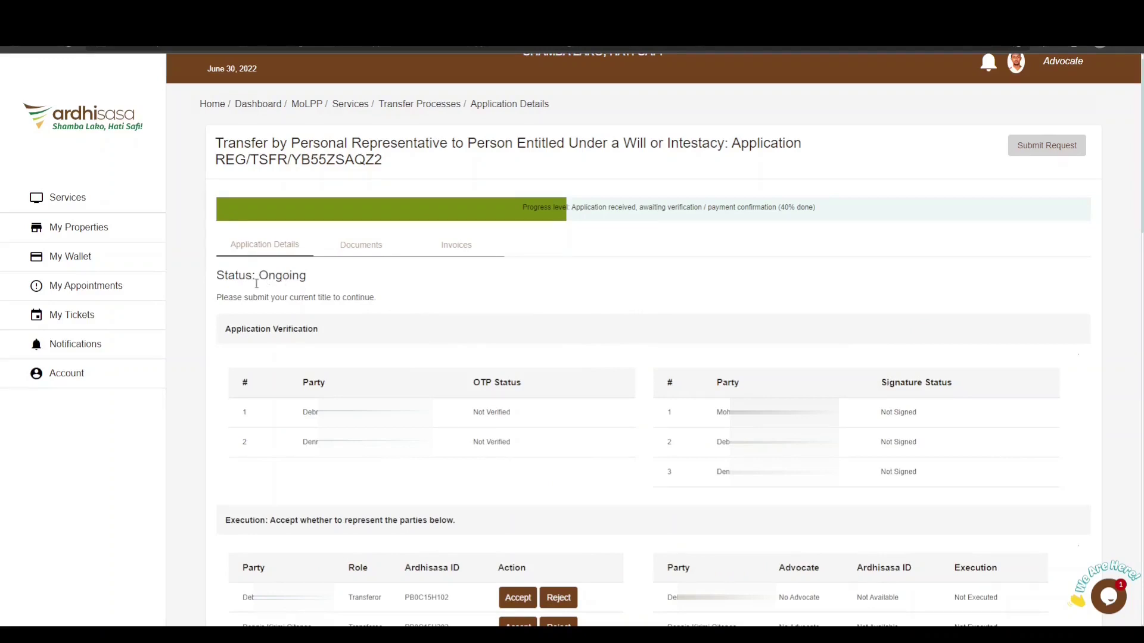
# - Accept representation of the transferor and then the transferee, confirming and closing each success message
pyautogui.scroll(-3, 312, 382)
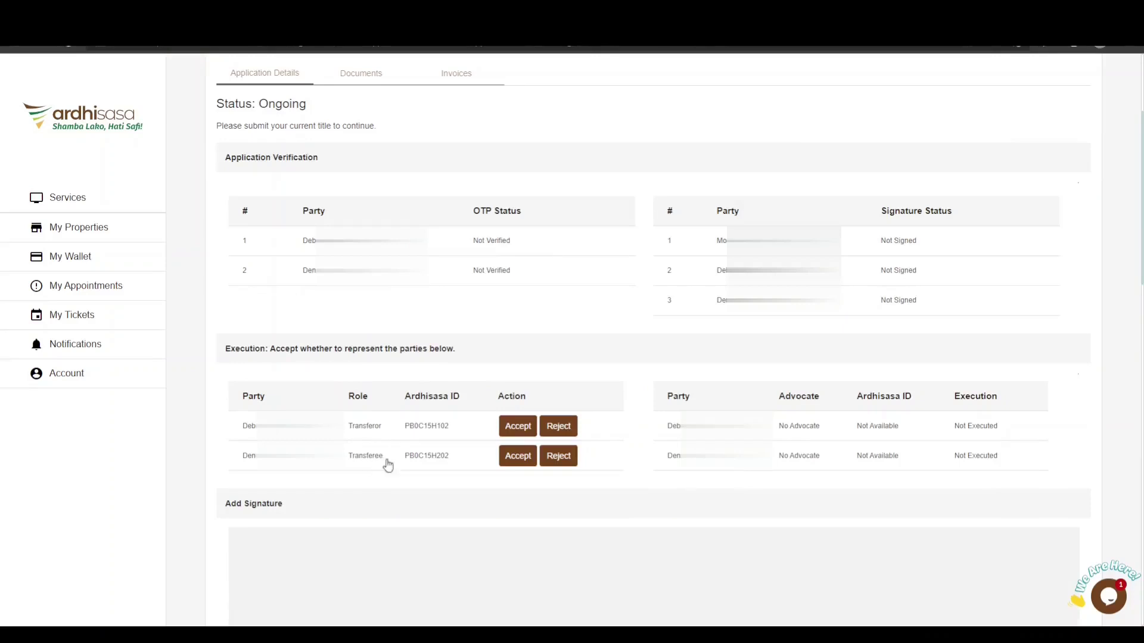
pyautogui.click(518, 428)
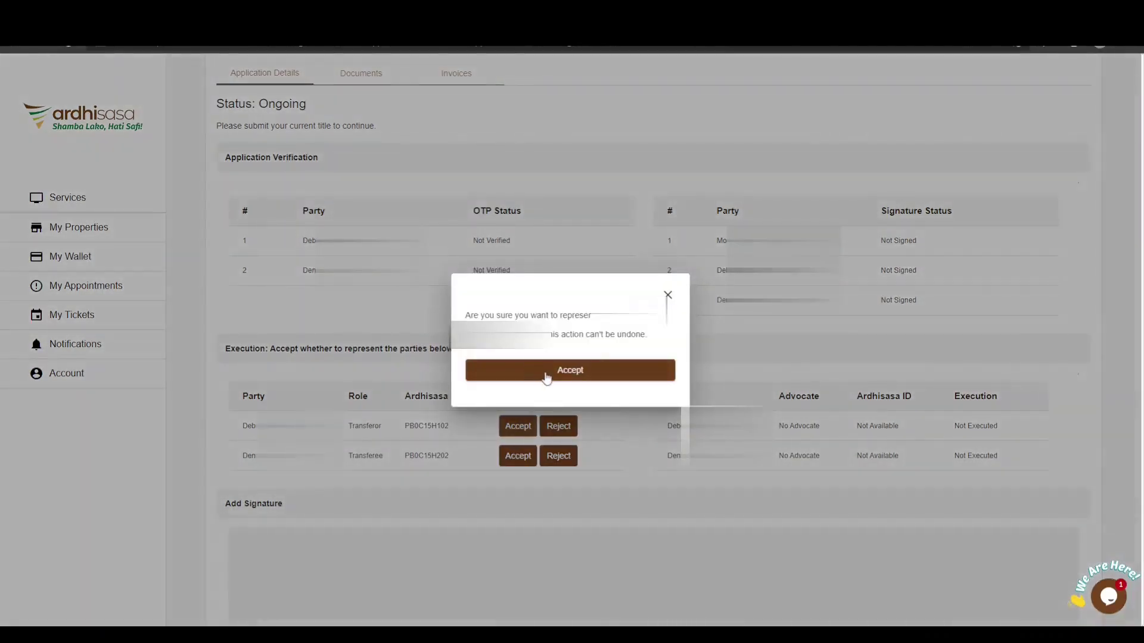
pyautogui.click(549, 378)
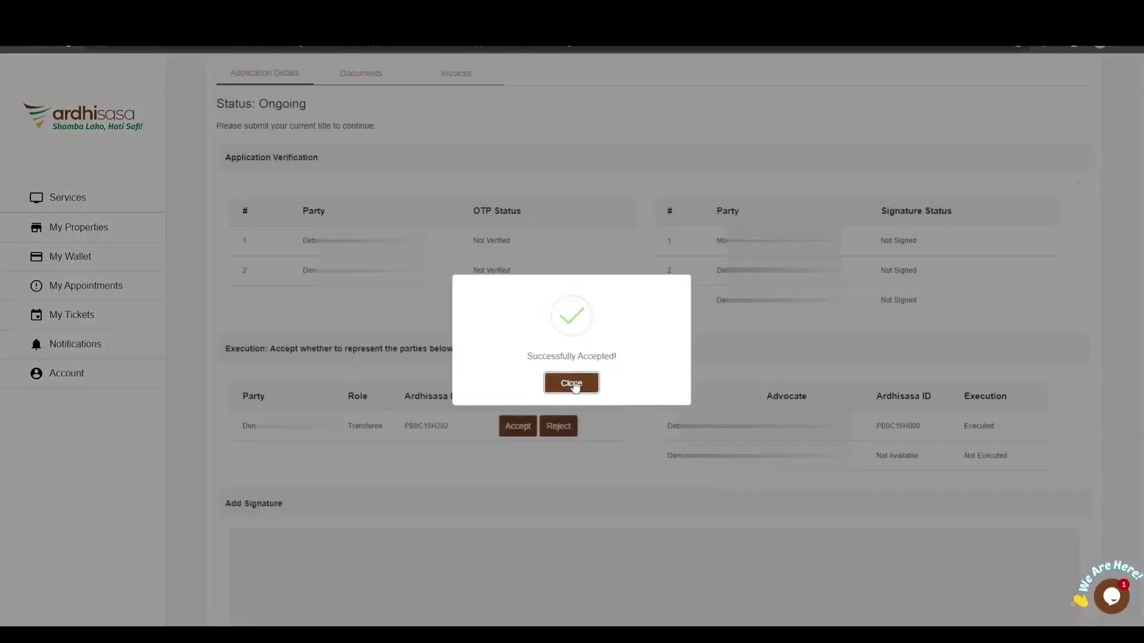
pyautogui.click(572, 384)
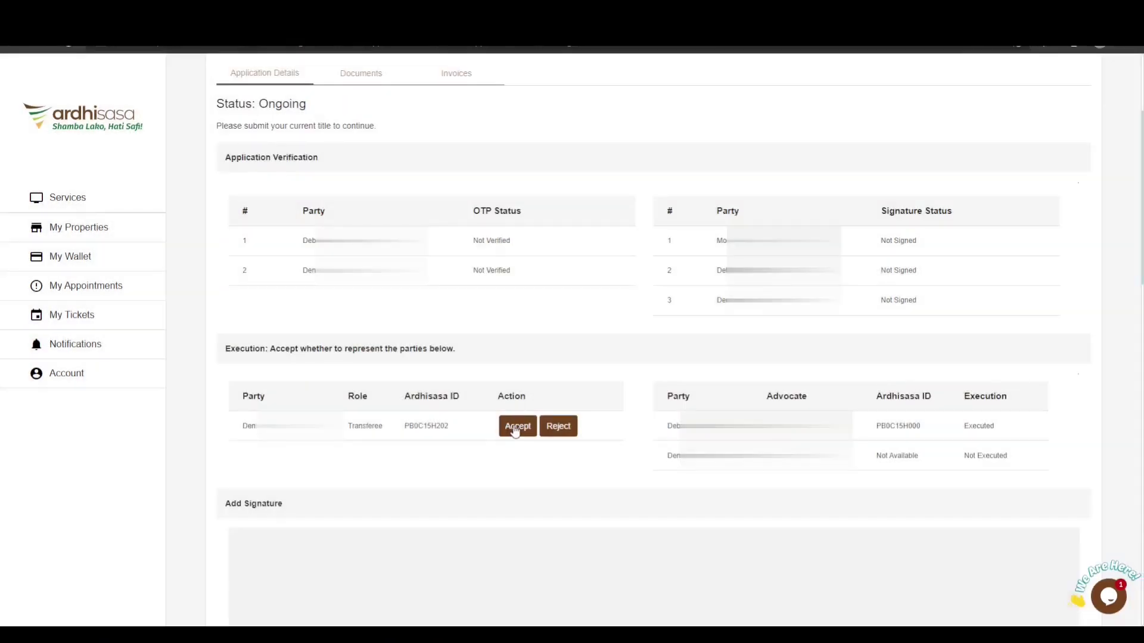
pyautogui.click(516, 428)
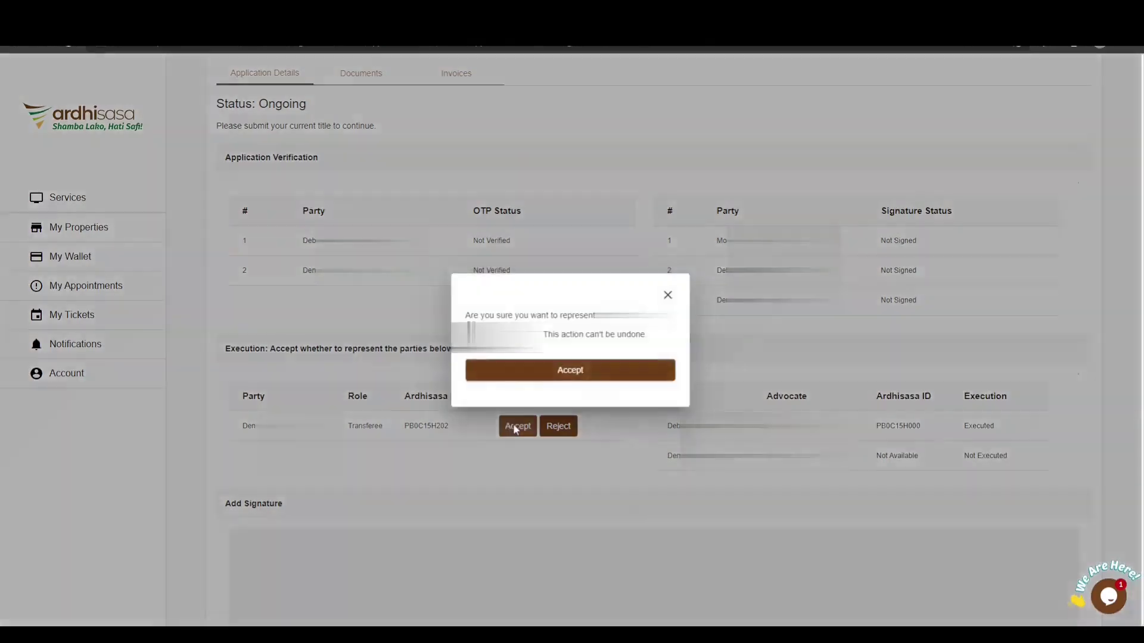
pyautogui.click(554, 374)
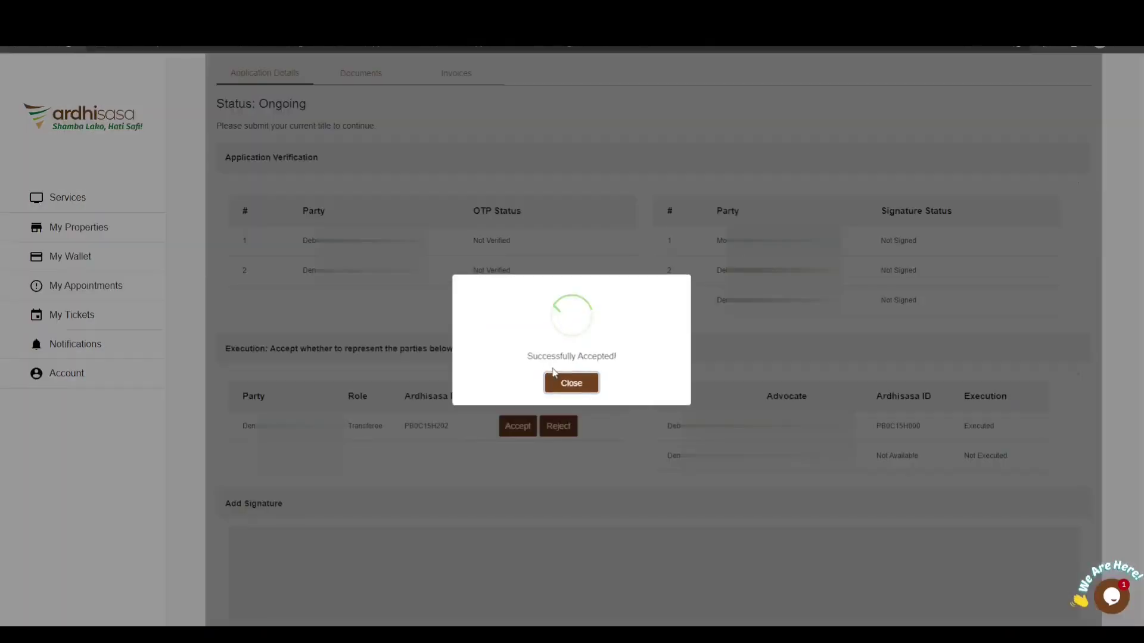
pyautogui.click(577, 387)
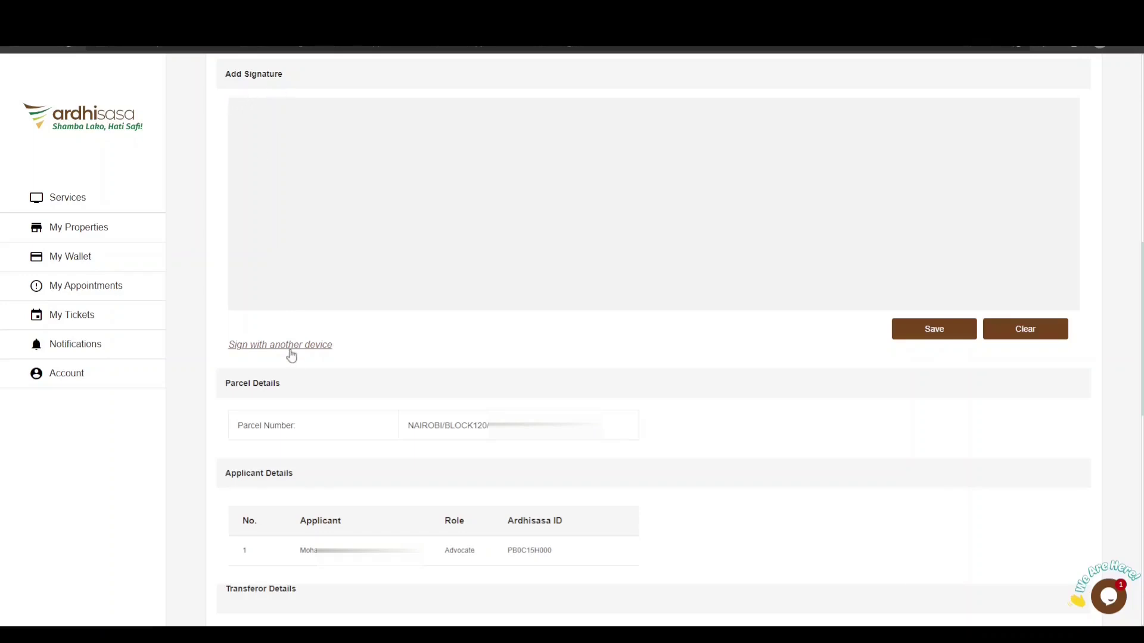
pyautogui.click(304, 345)
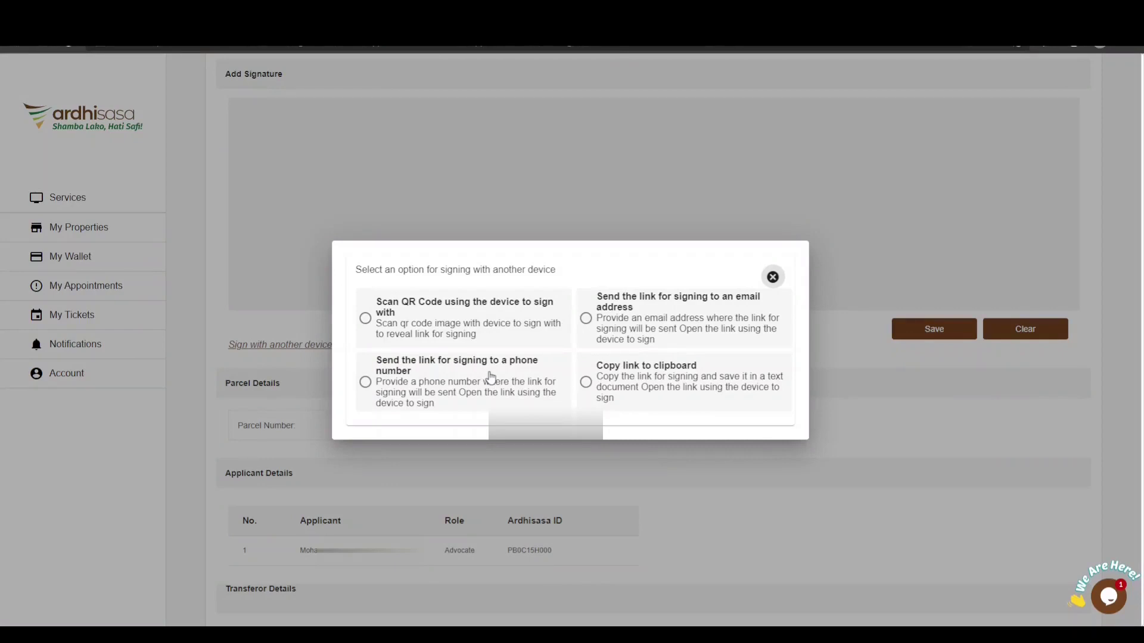
pyautogui.click(773, 277)
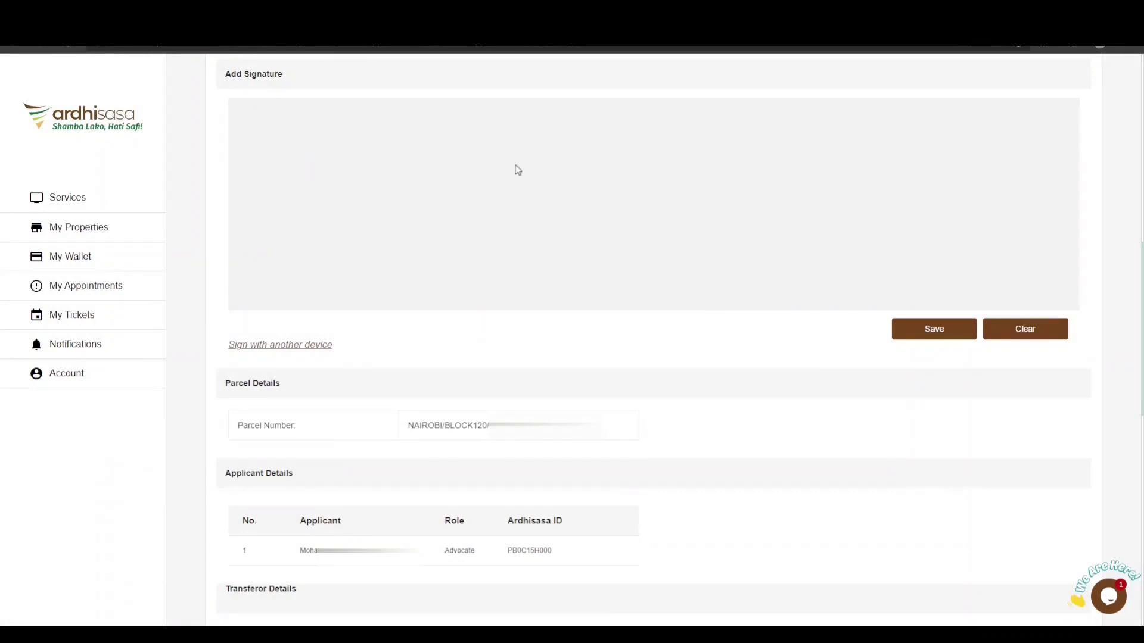
# - Draw the advocate's signature with two dots, save it and confirm Yes
pyautogui.moveTo(537, 134)
pyautogui.mouseDown()
pyautogui.moveTo(497, 174)
pyautogui.moveTo(483, 157)
pyautogui.moveTo(539, 200)
pyautogui.moveTo(592, 184)
pyautogui.mouseUp()
pyautogui.click(605, 134)
pyautogui.click(616, 167)
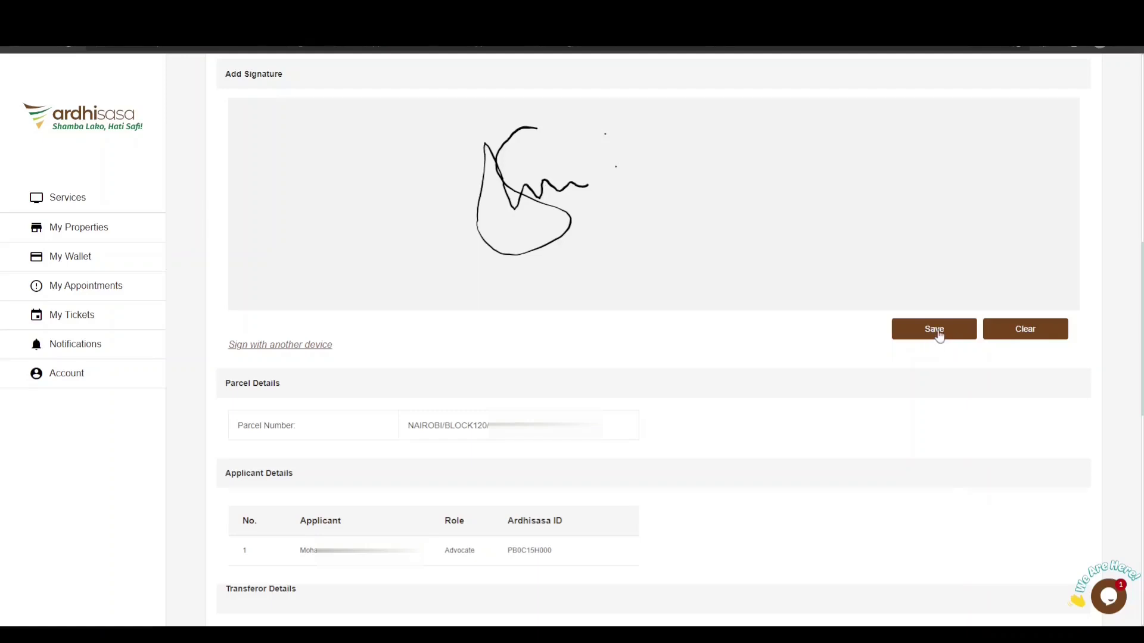
pyautogui.click(934, 334)
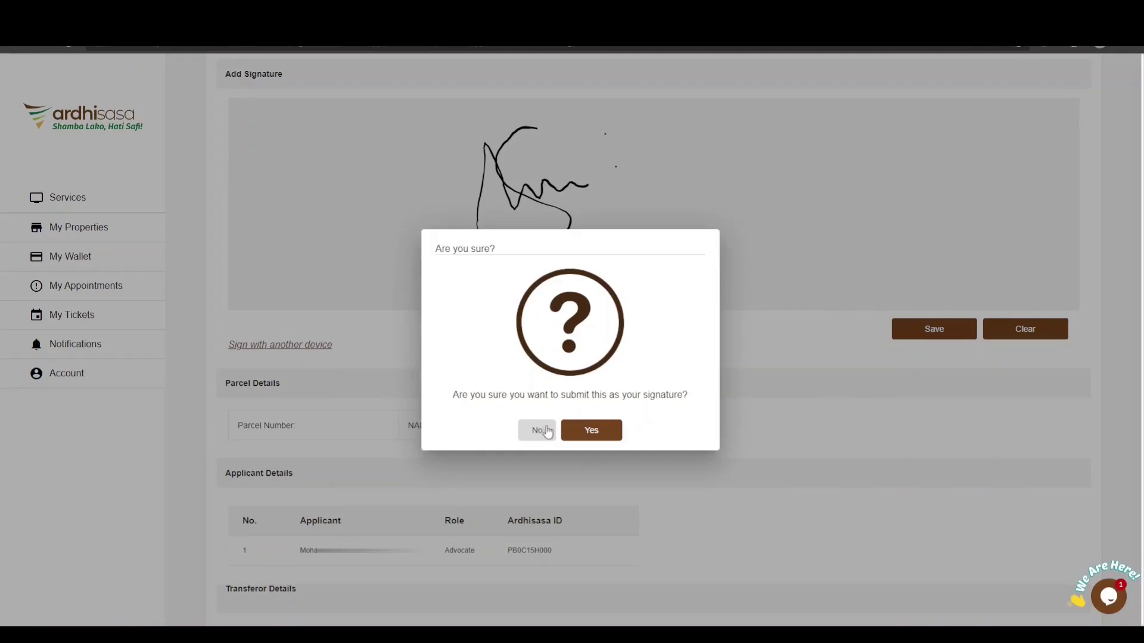
pyautogui.click(591, 430)
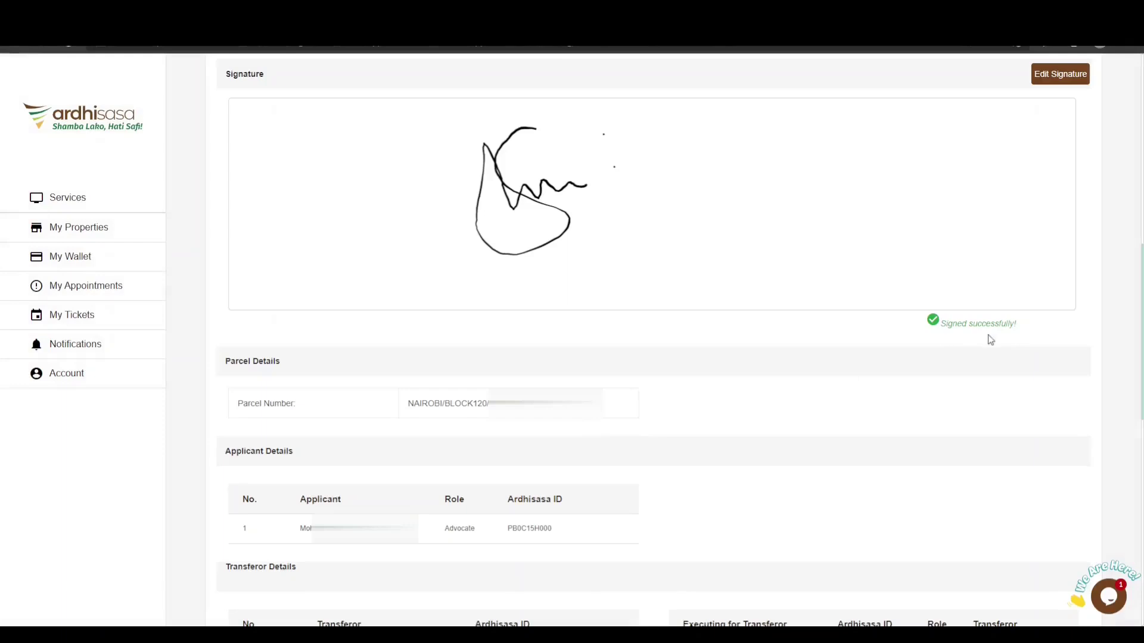
pyautogui.scroll(8, 684, 416)
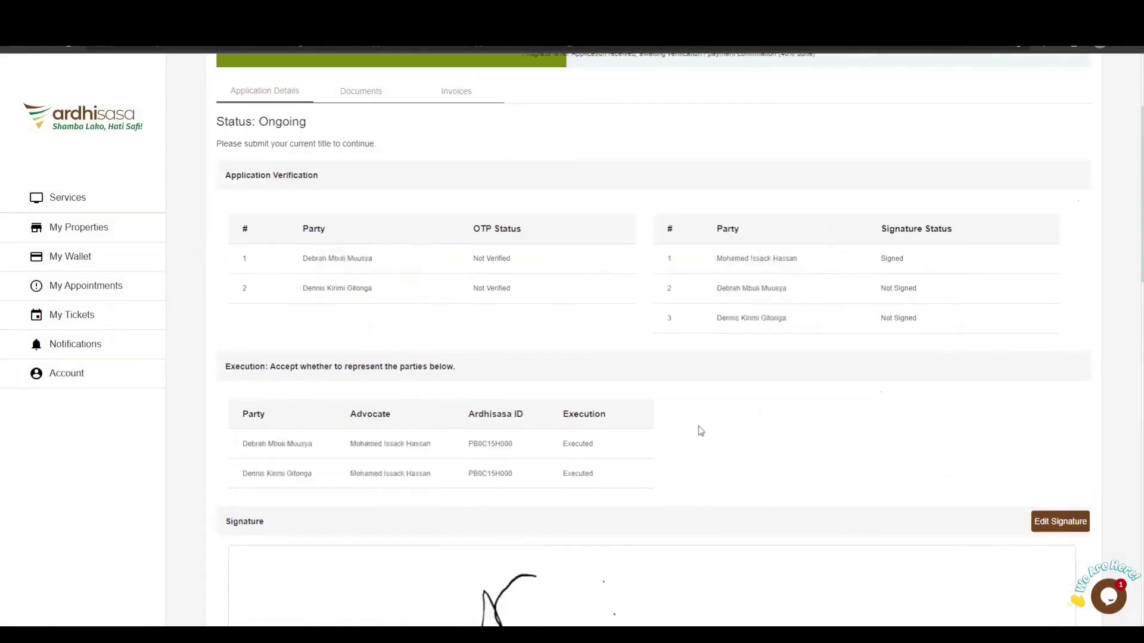
pyautogui.scroll(-2, 701, 430)
pyautogui.scroll(5, 701, 430)
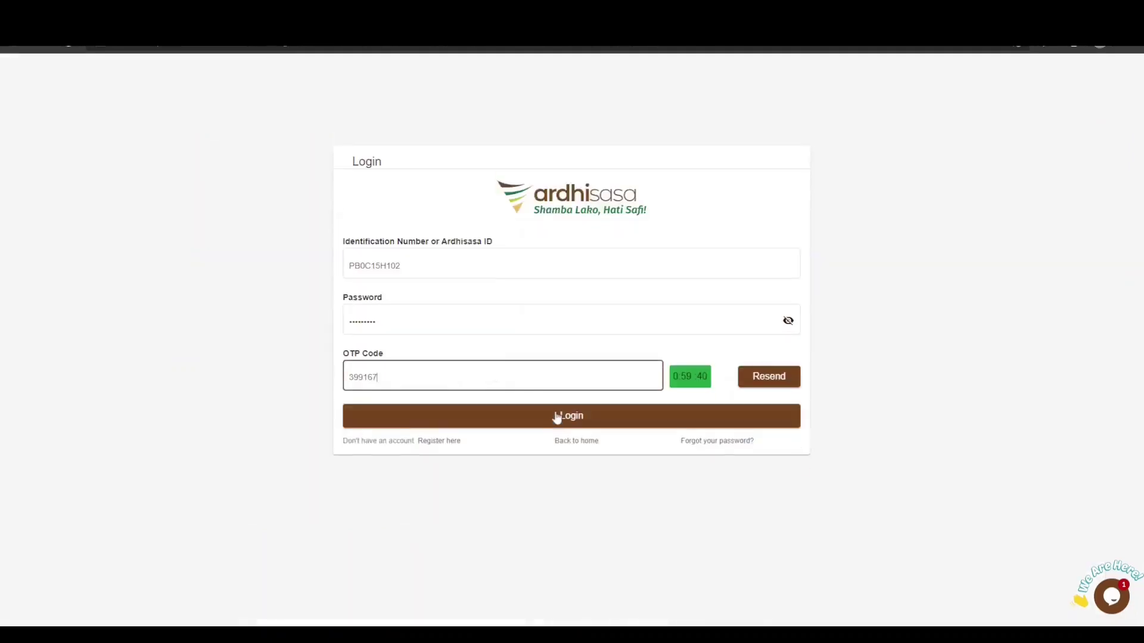
# - Log in as the transferor and open the transfer application from the first unread notification
pyautogui.click(564, 414)
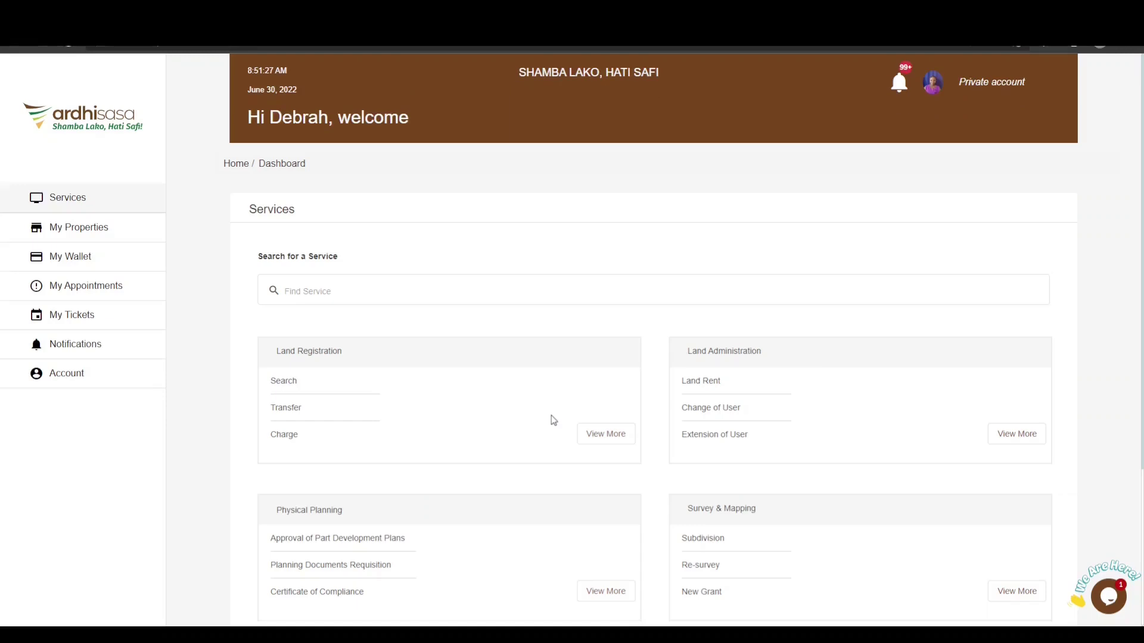
pyautogui.click(899, 84)
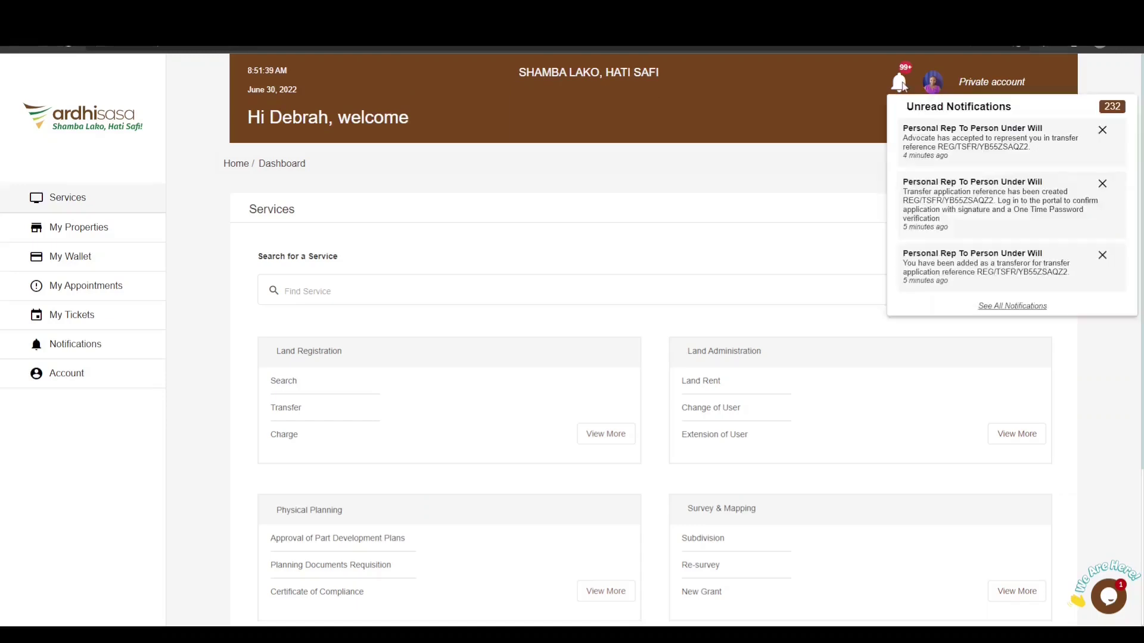
pyautogui.click(954, 143)
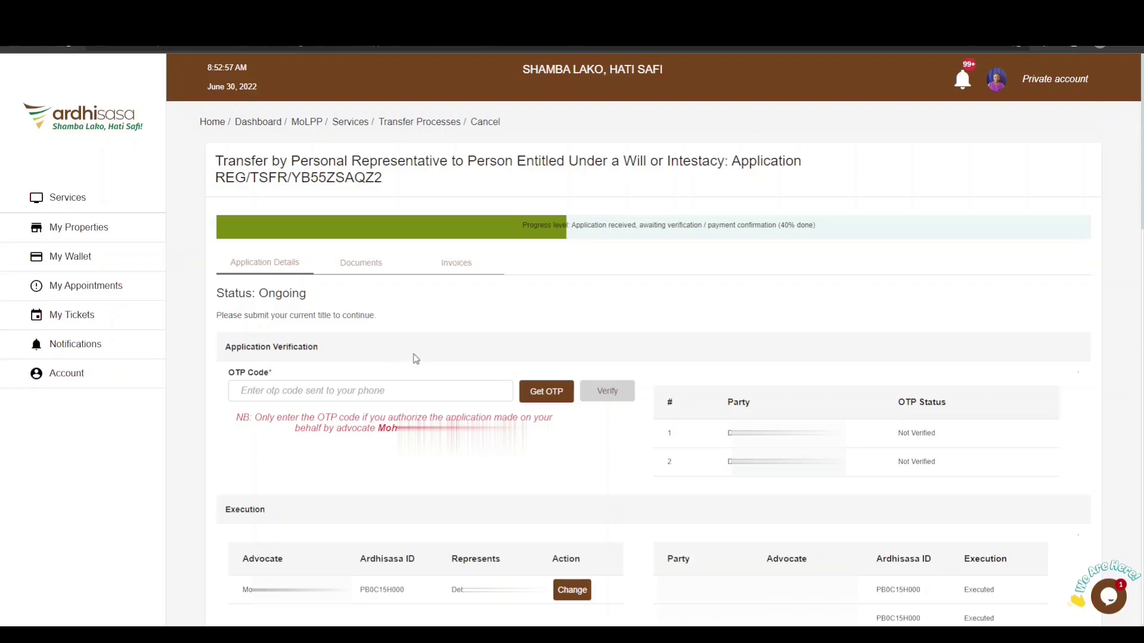
# - Request the transferor's OTP, enter the code received by phone, and verify it
pyautogui.scroll(-2, 417, 358)
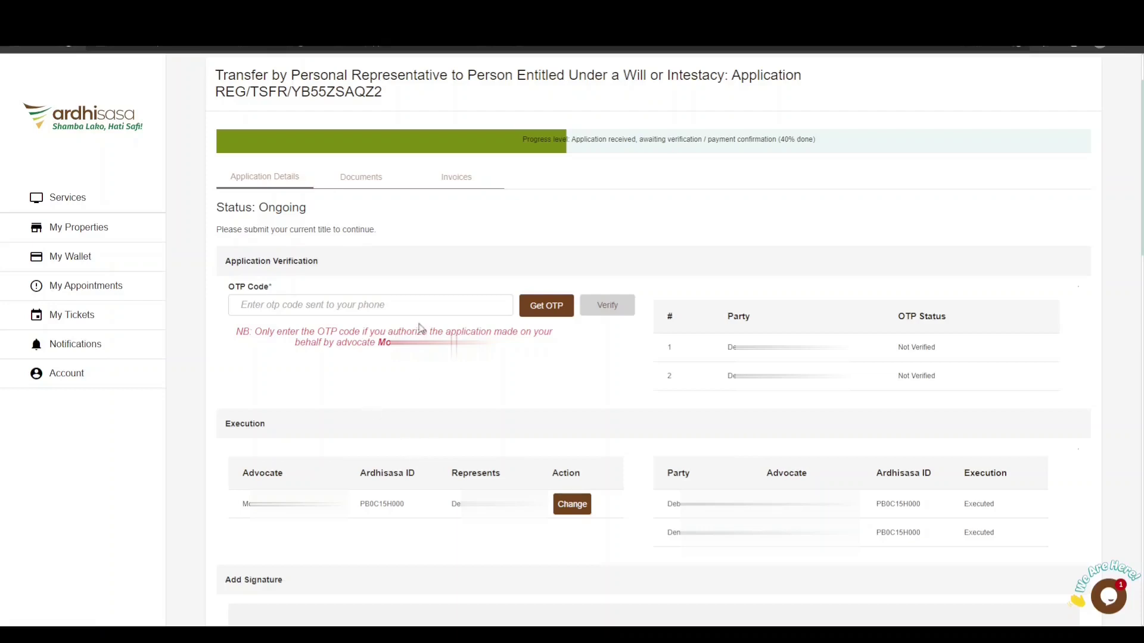
pyautogui.click(551, 312)
pyautogui.click(459, 310)
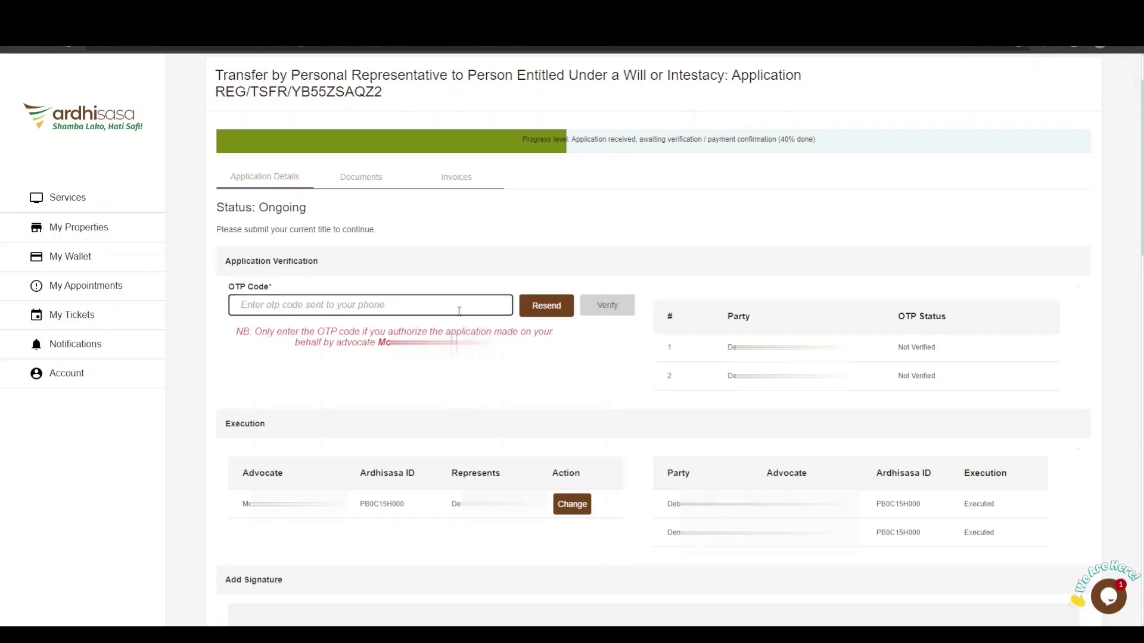
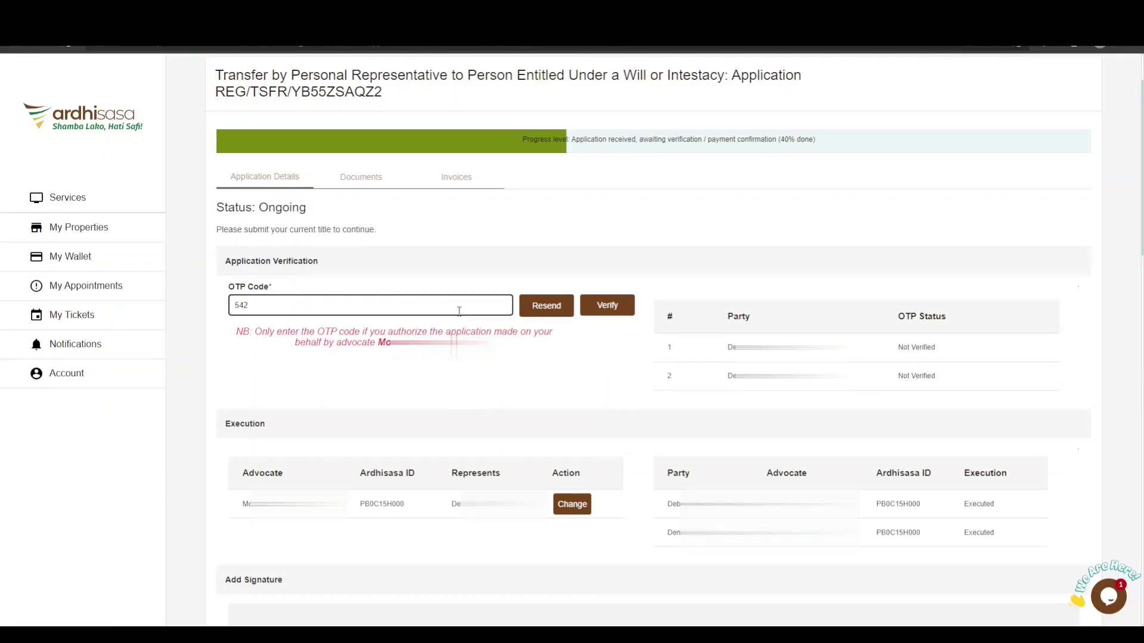
pyautogui.click(609, 306)
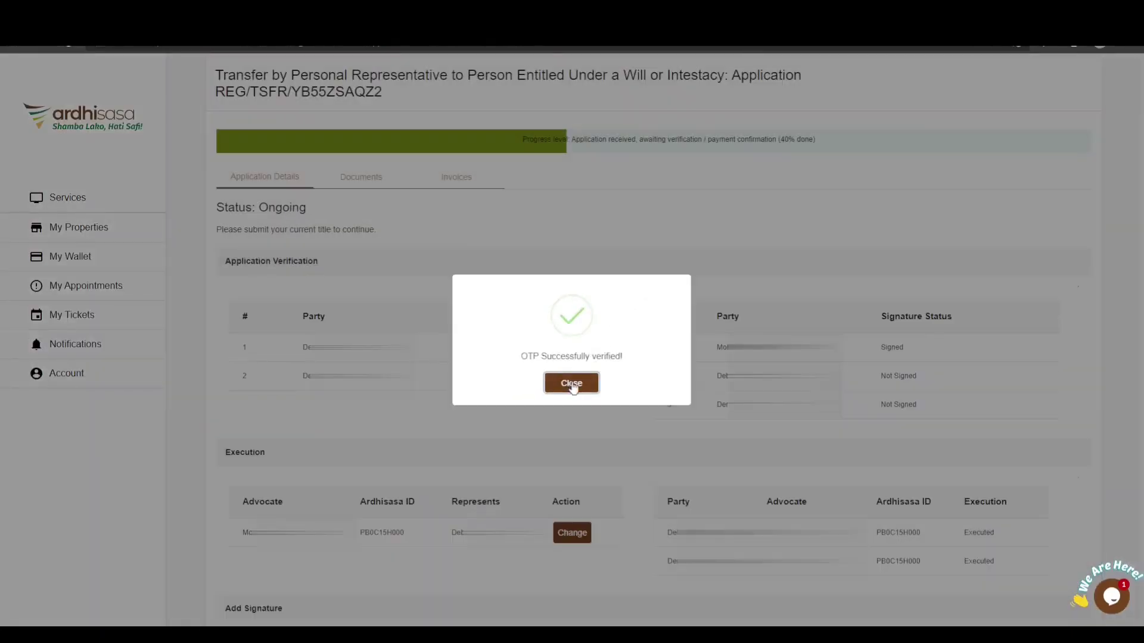
pyautogui.click(572, 385)
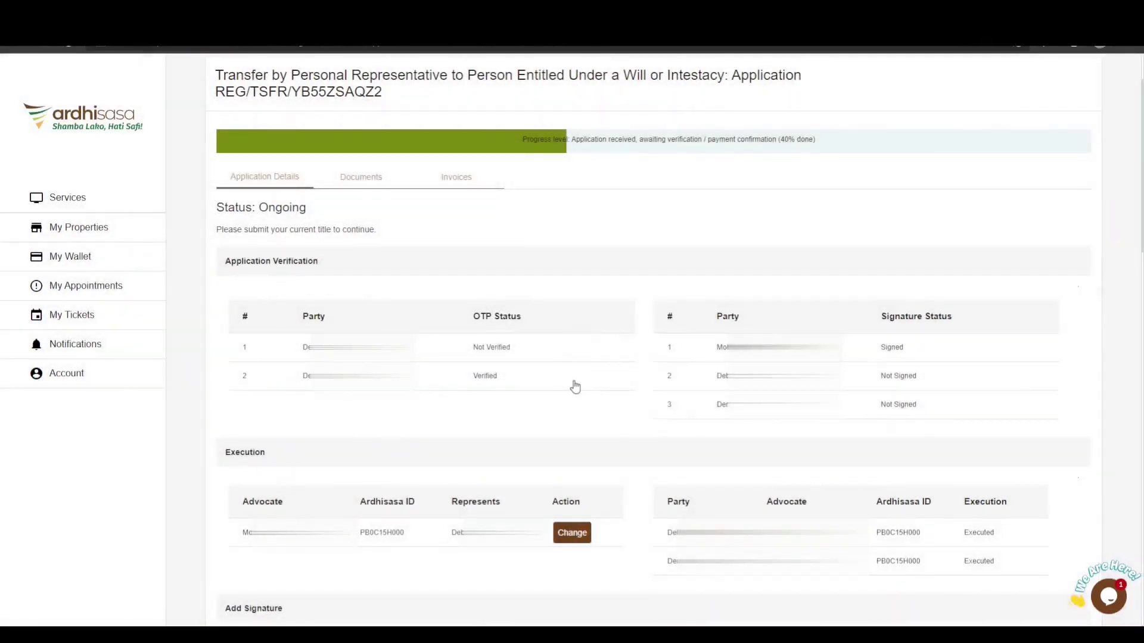
pyautogui.scroll(-1, 575, 388)
# - Draw the transferor's signature on the pad, save it, confirm Yes, then return to the verification tables
pyautogui.scroll(-4, 797, 396)
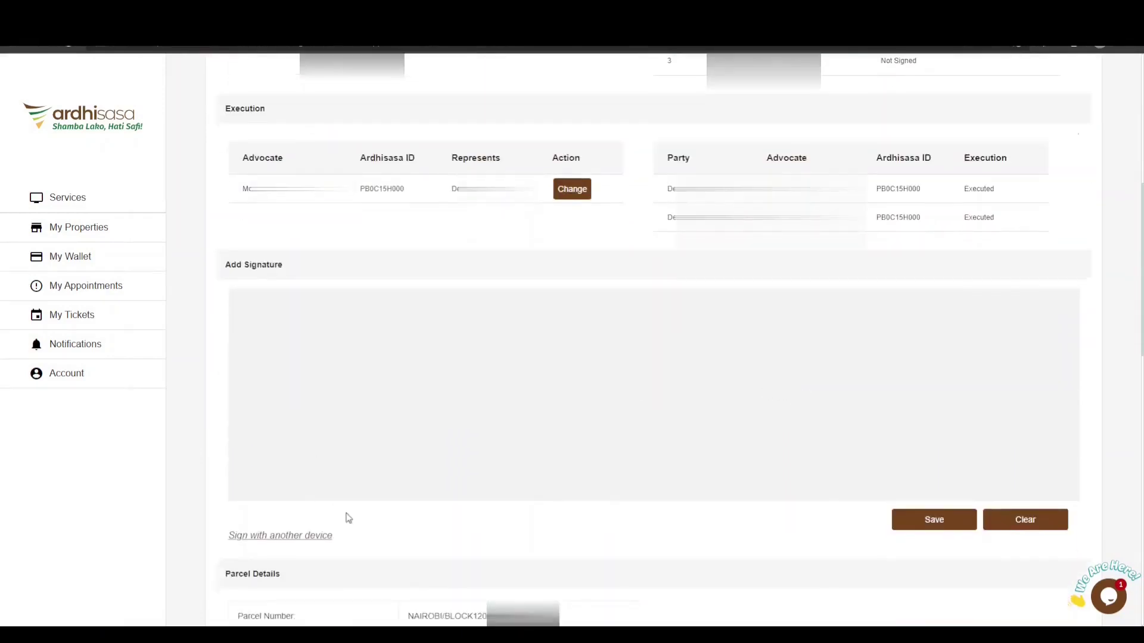
pyautogui.moveTo(464, 355)
pyautogui.mouseDown()
pyautogui.moveTo(549, 391)
pyautogui.moveTo(488, 416)
pyautogui.moveTo(360, 424)
pyautogui.moveTo(743, 436)
pyautogui.mouseUp()
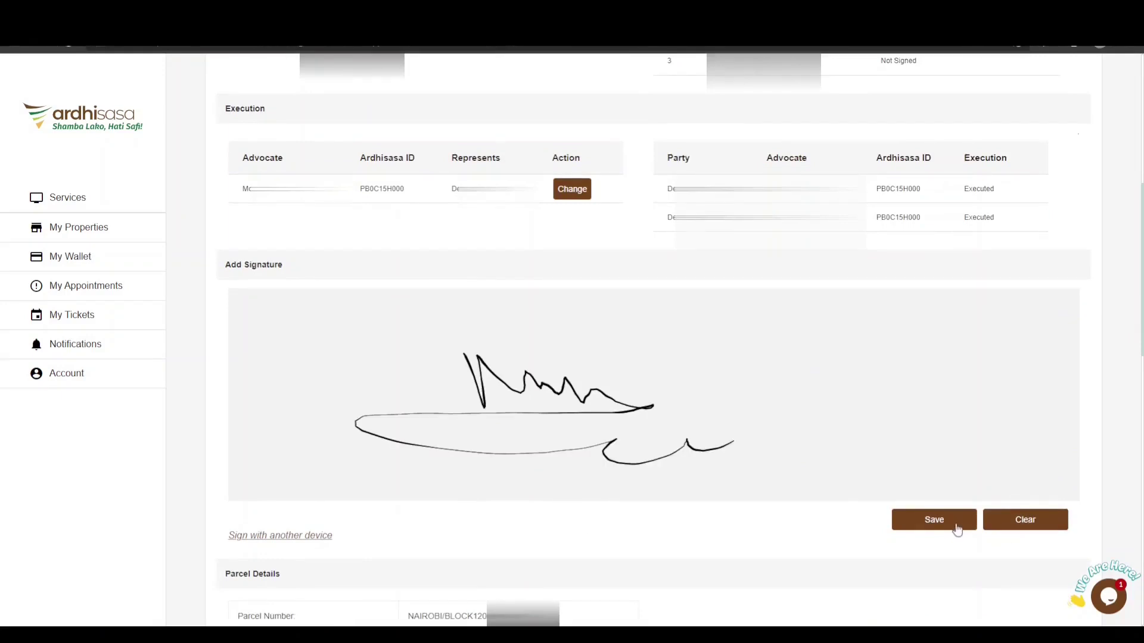
pyautogui.click(934, 520)
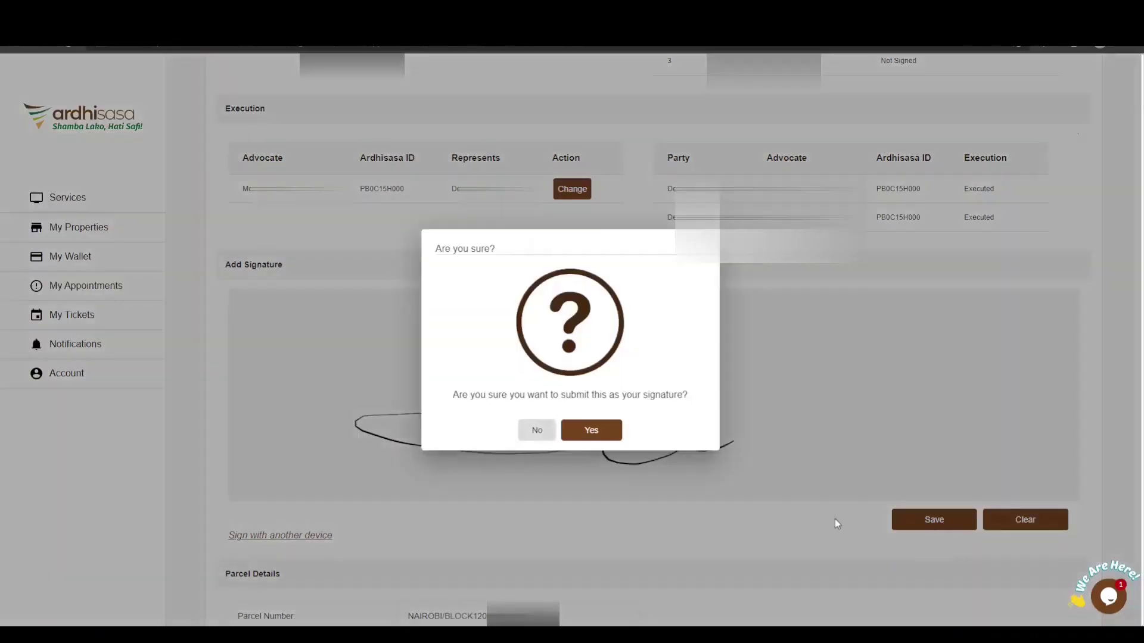
pyautogui.click(593, 431)
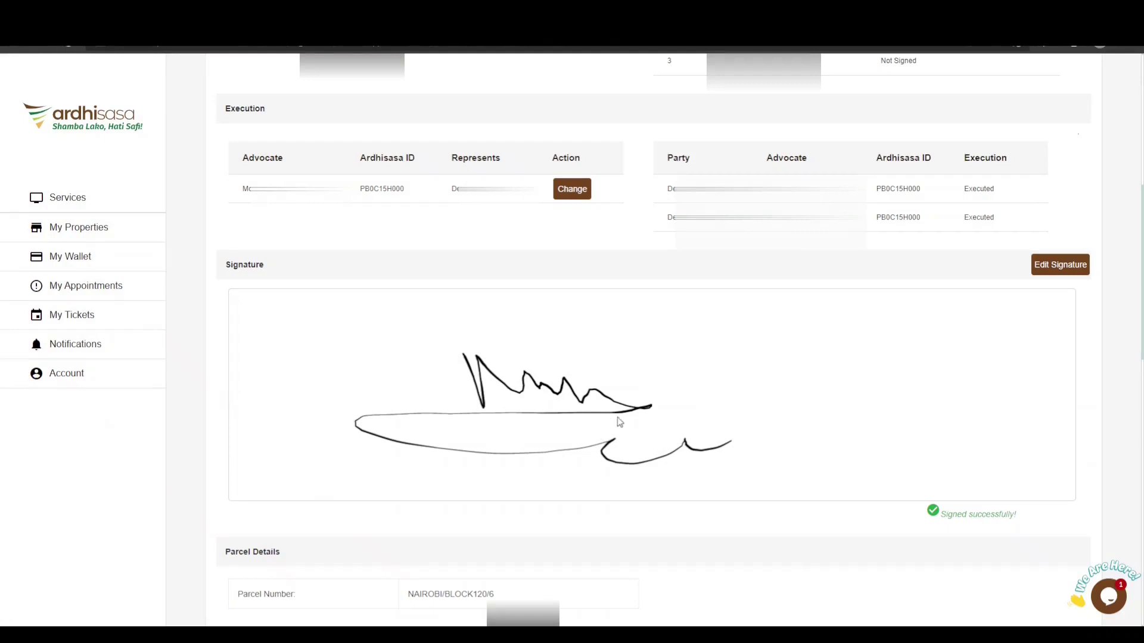
pyautogui.scroll(1, 629, 428)
pyautogui.scroll(4, 628, 428)
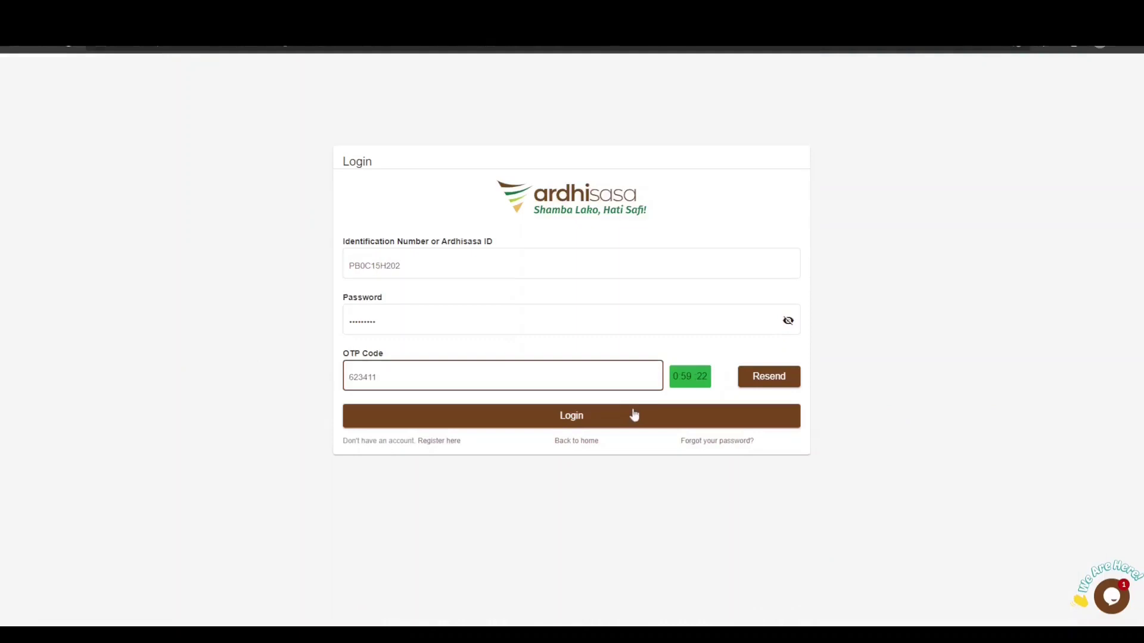
# - Sign in as the remaining party and verify the one-time code sent to their phone
pyautogui.click(632, 414)
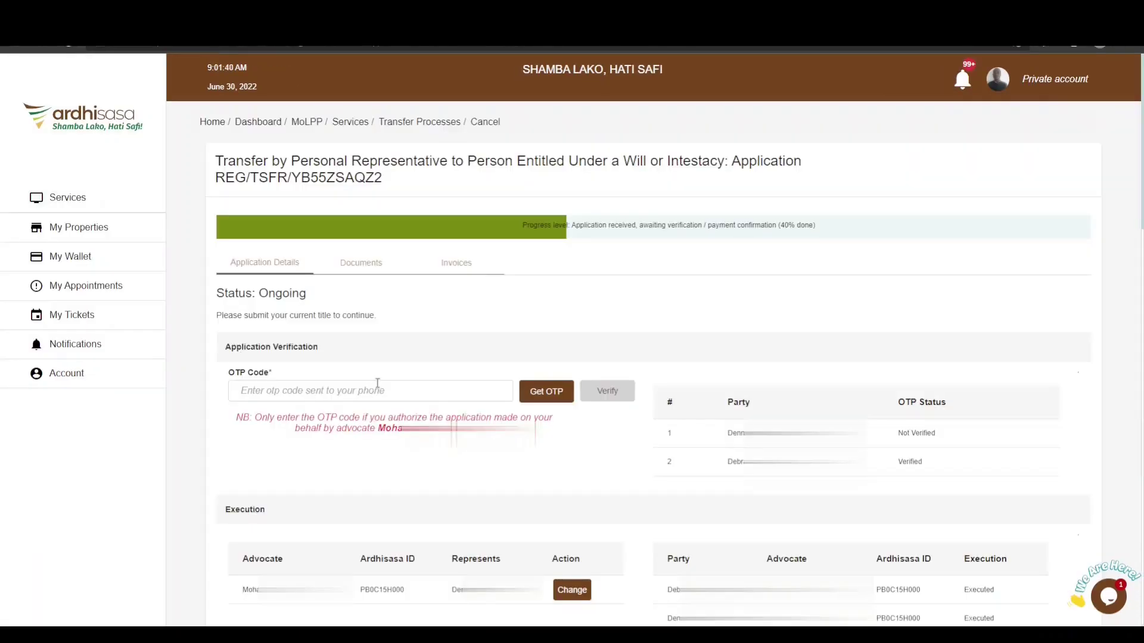
pyautogui.scroll(-1, 379, 381)
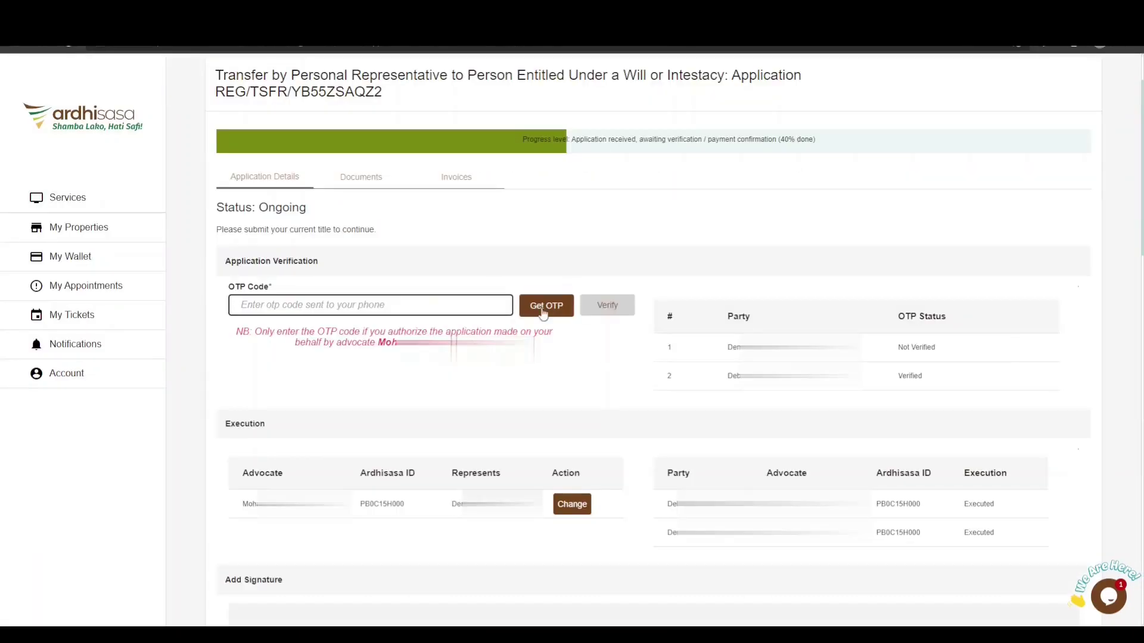
pyautogui.click(543, 311)
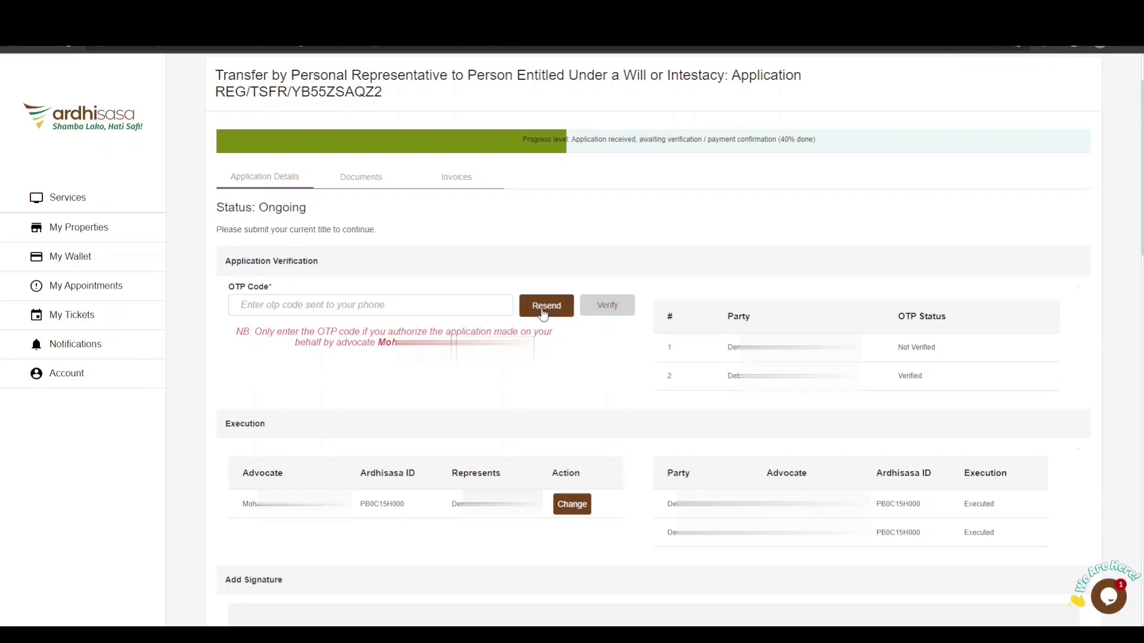
pyautogui.click(472, 306)
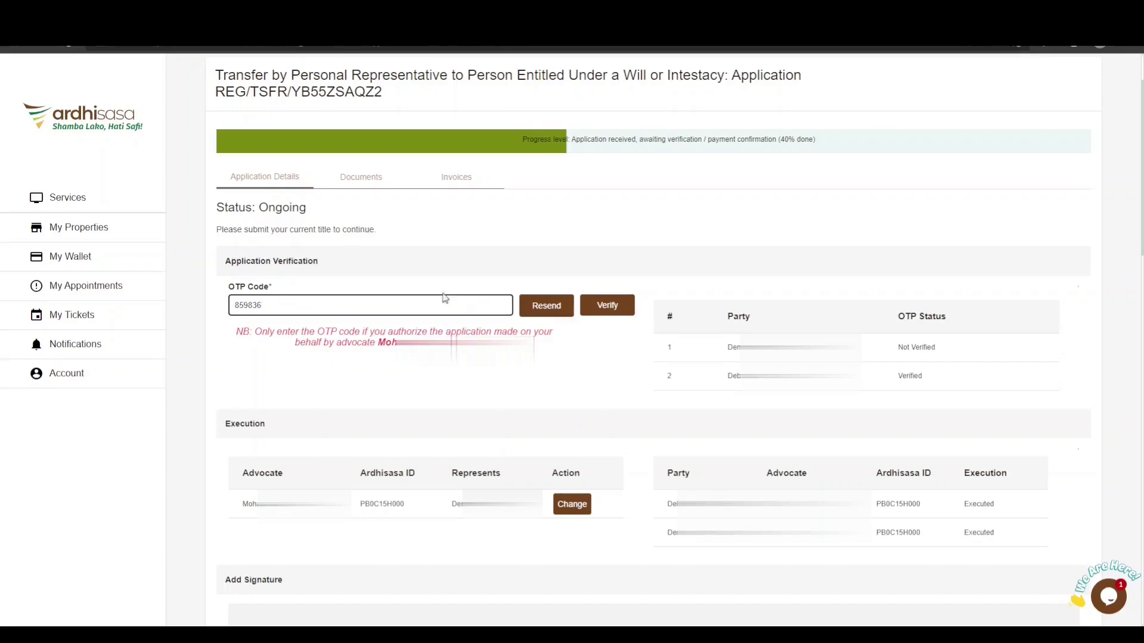
pyautogui.click(614, 308)
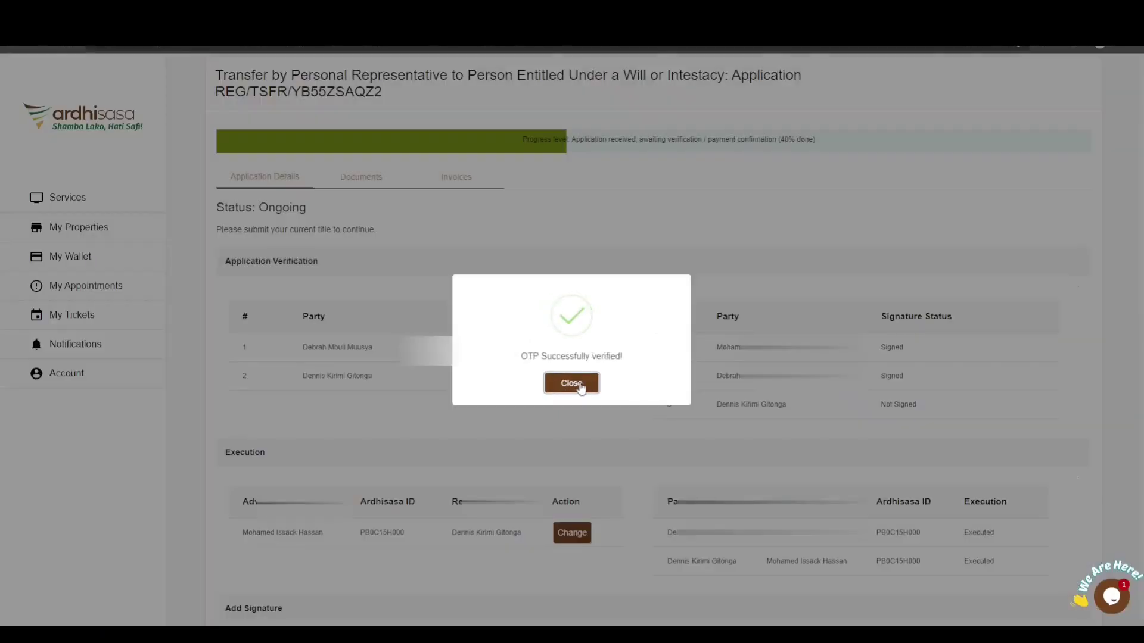
pyautogui.click(571, 384)
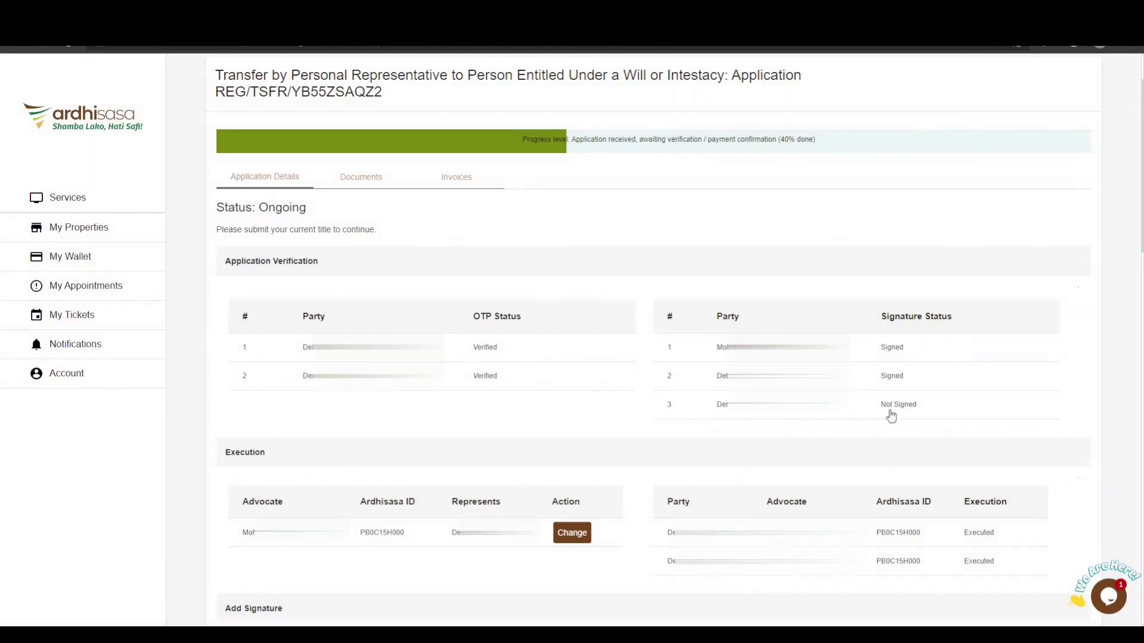
# - Draw the third party's signature on the pad, save it and confirm it as their signature
pyautogui.scroll(-5, 757, 443)
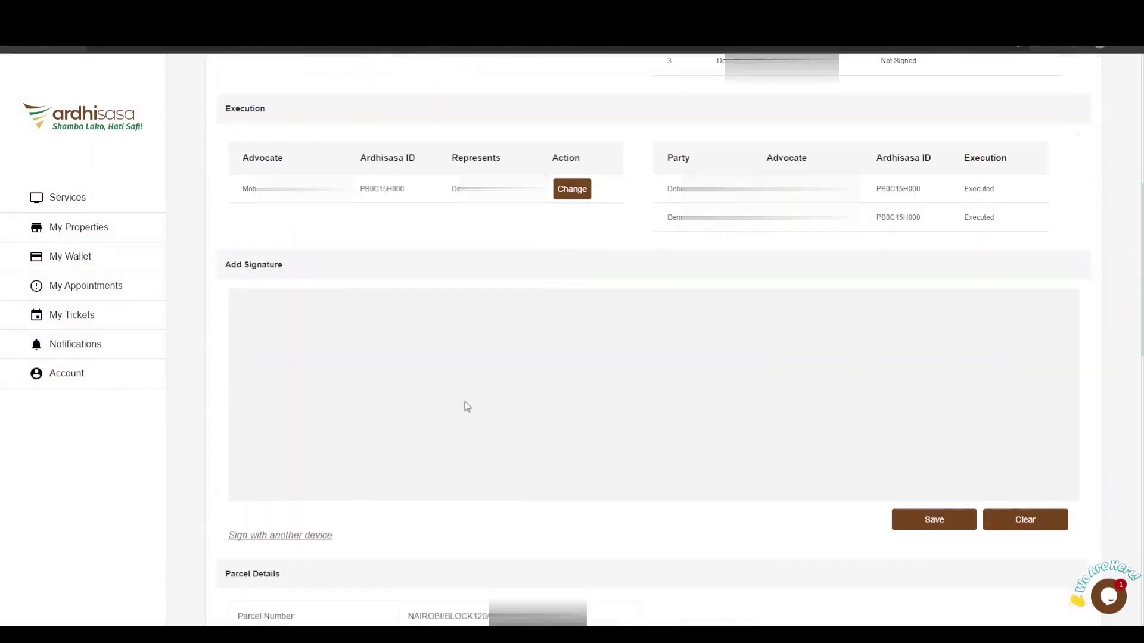
pyautogui.moveTo(439, 329)
pyautogui.mouseDown()
pyautogui.moveTo(456, 325)
pyautogui.moveTo(424, 396)
pyautogui.moveTo(441, 370)
pyautogui.moveTo(540, 372)
pyautogui.moveTo(467, 381)
pyautogui.moveTo(538, 425)
pyautogui.moveTo(566, 413)
pyautogui.mouseUp()
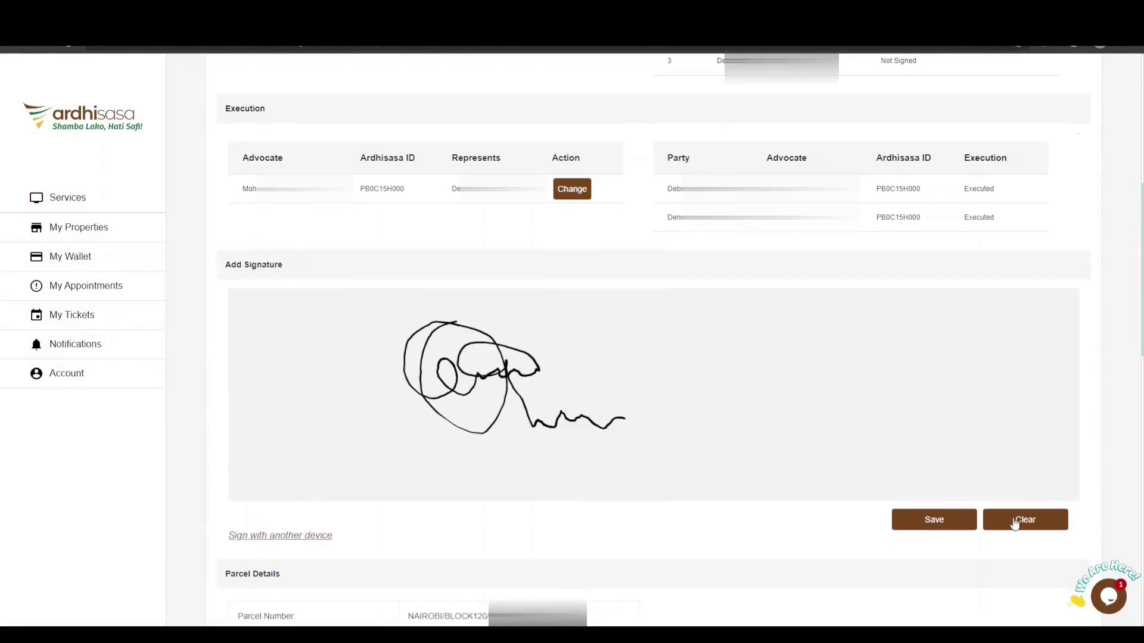
pyautogui.click(941, 528)
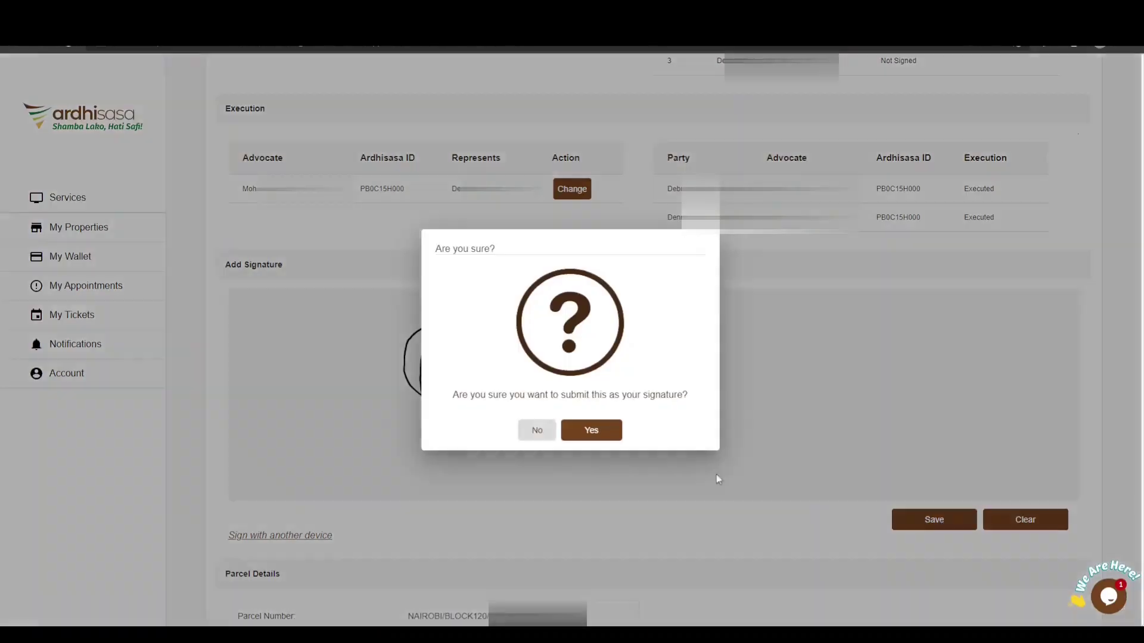
pyautogui.click(607, 431)
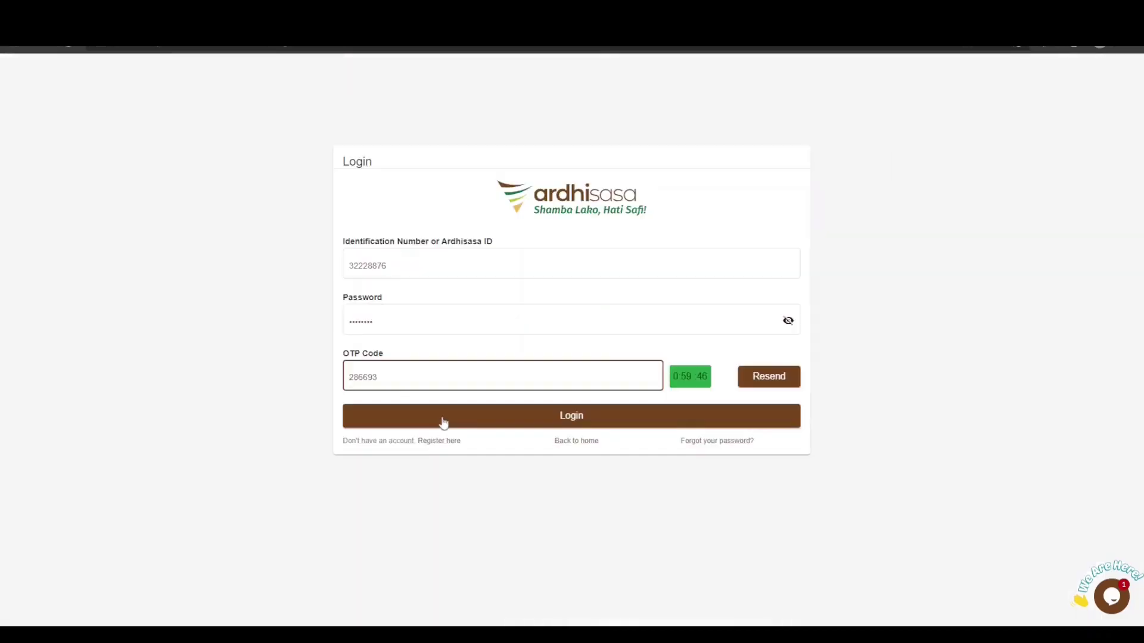
# - As the advocate, check the Personal Rep application shows three signatures, then open My Appointments
pyautogui.click(442, 427)
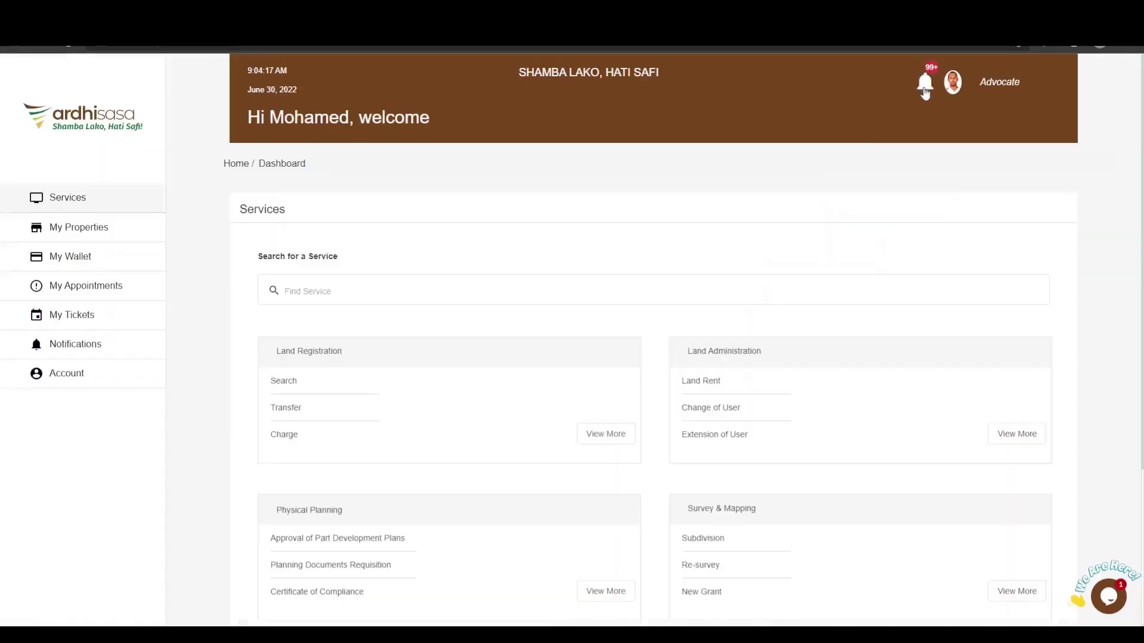
pyautogui.click(925, 88)
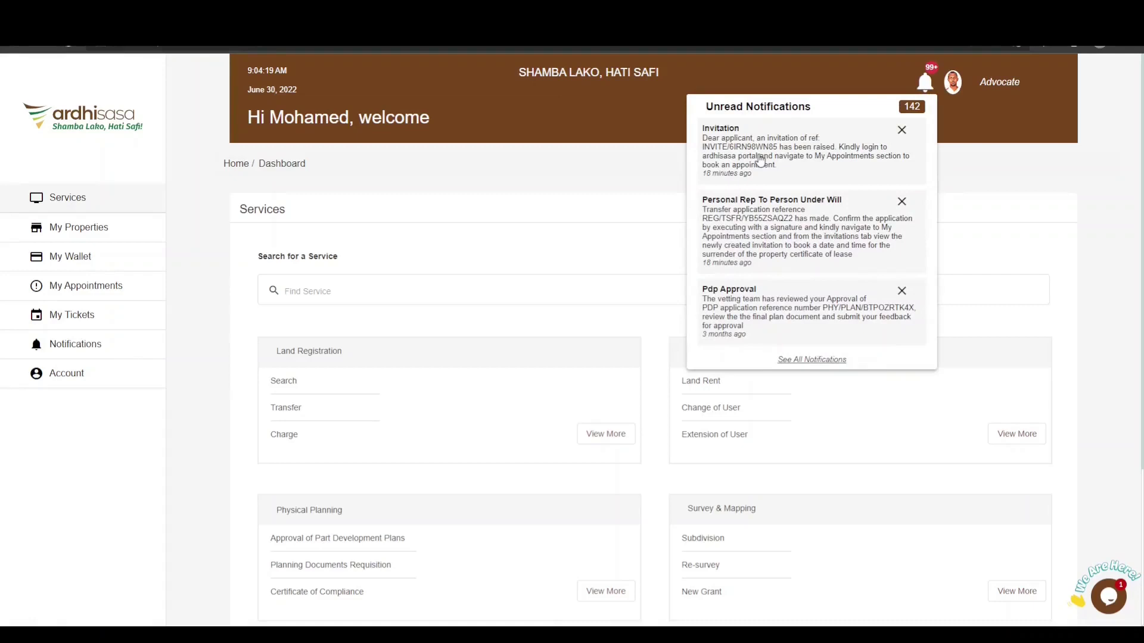
pyautogui.click(733, 230)
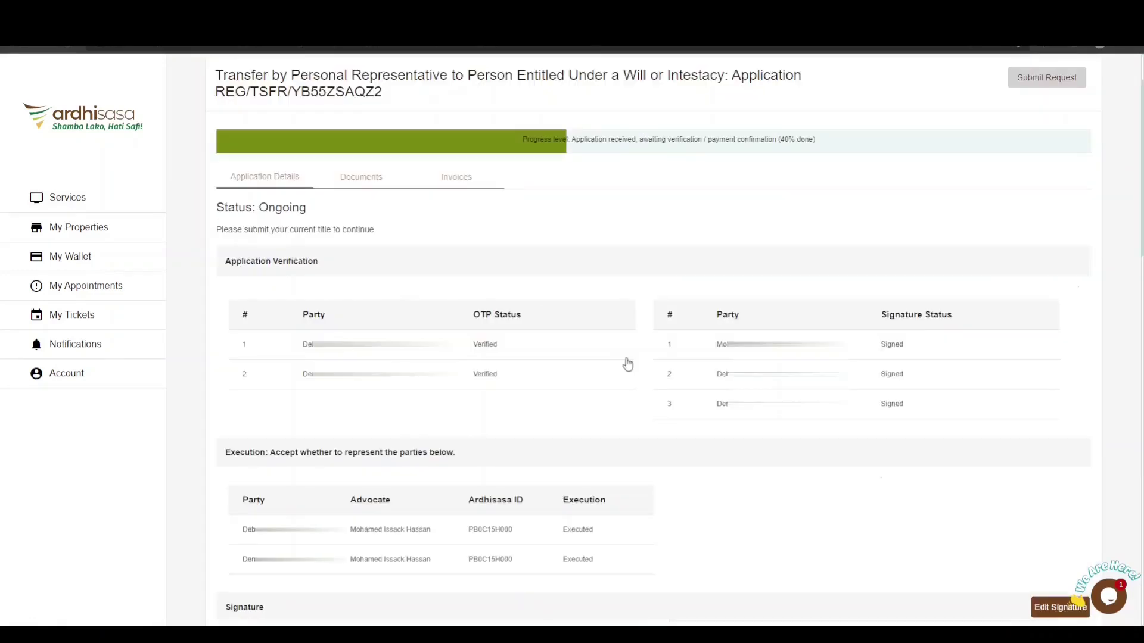
pyautogui.click(115, 286)
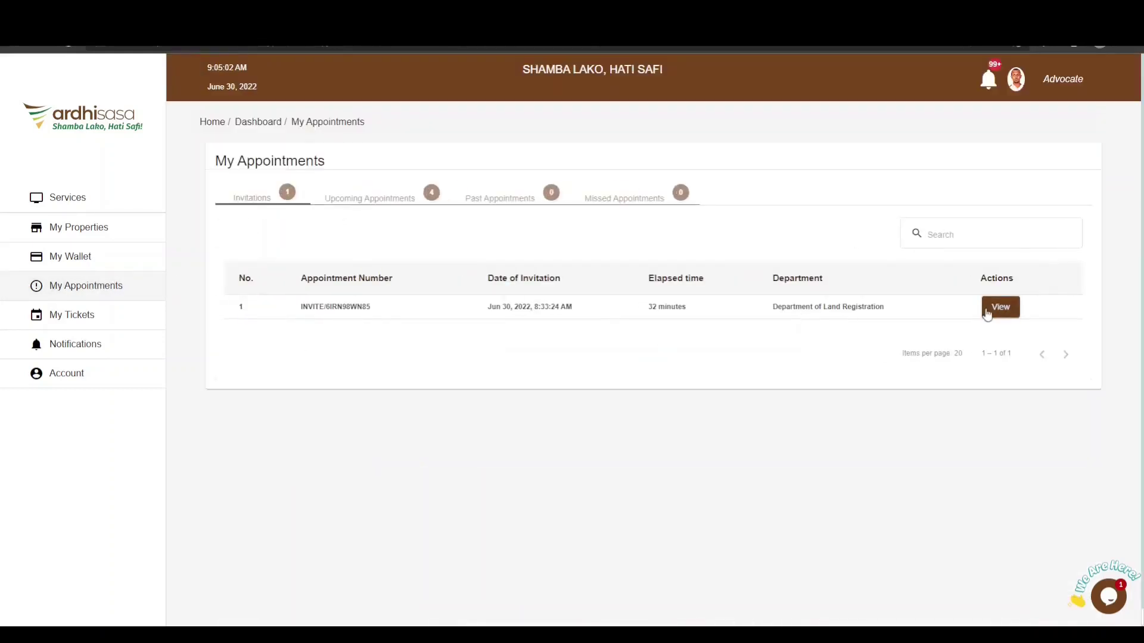
# - Book the Land Registration invitation for 5 July 2022 at 10:00 and view it under Upcoming Appointments
pyautogui.click(986, 312)
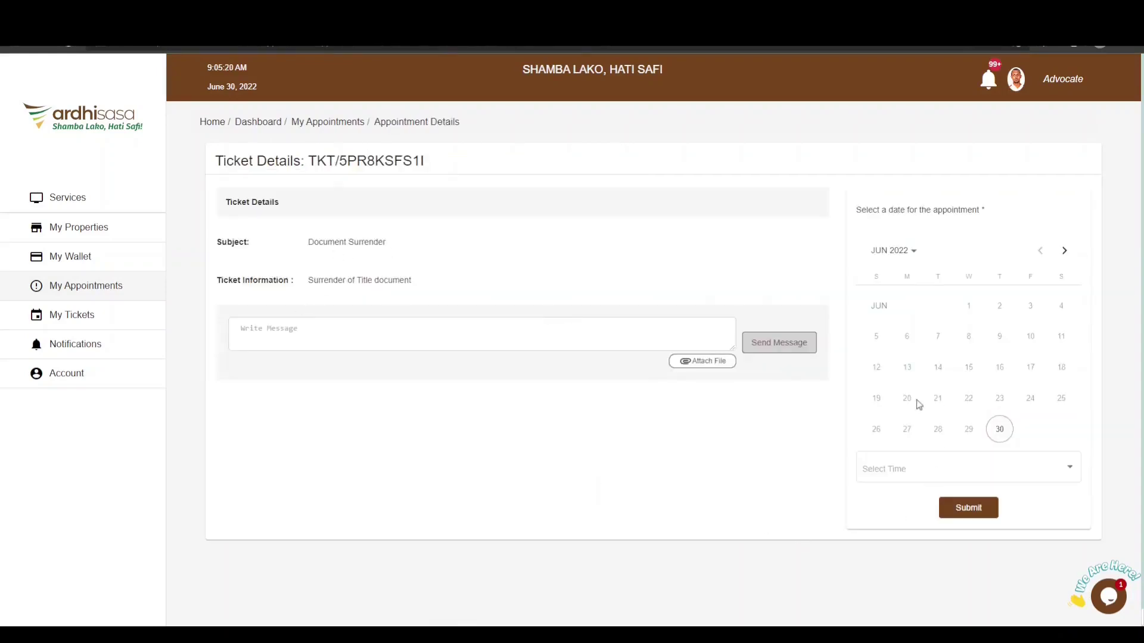
pyautogui.click(1064, 250)
pyautogui.click(938, 338)
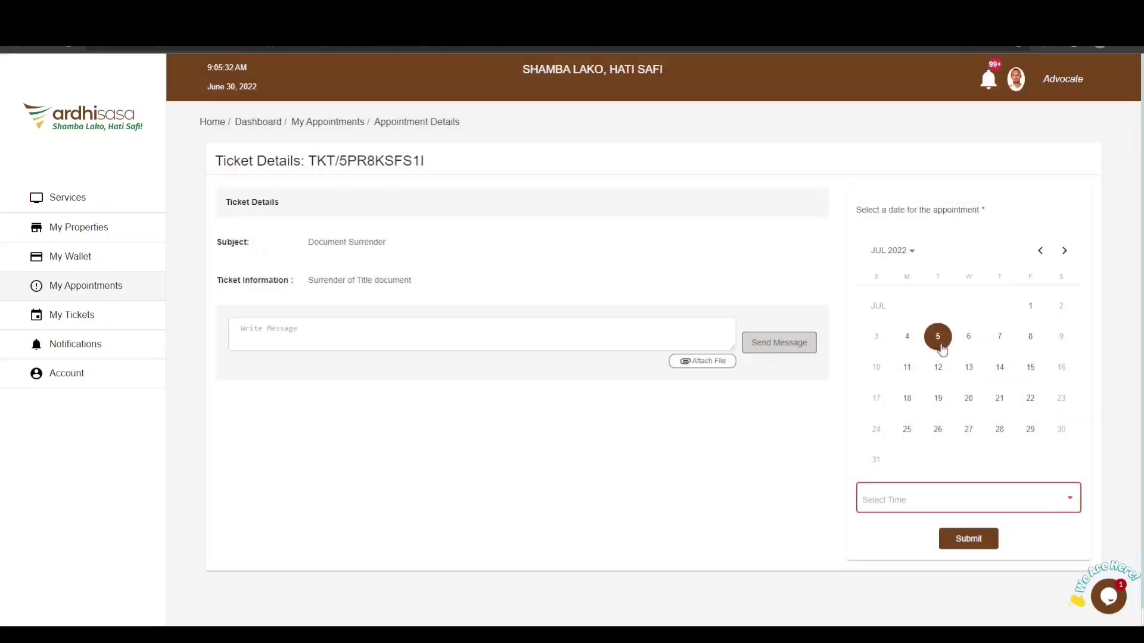
pyautogui.click(1037, 499)
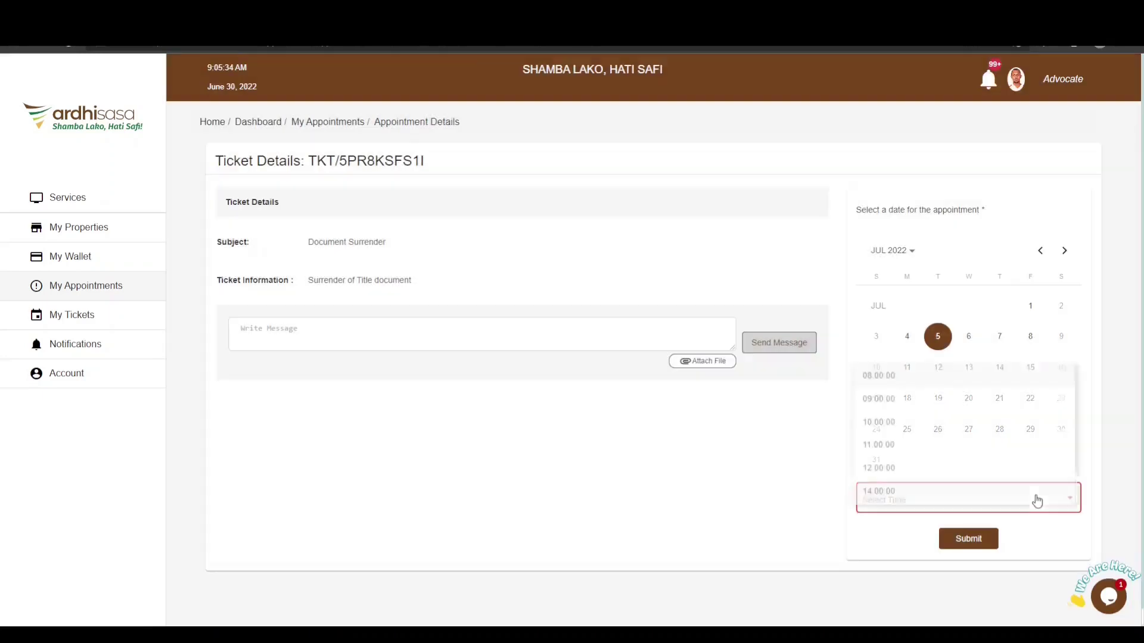
pyautogui.click(881, 415)
pyautogui.click(966, 539)
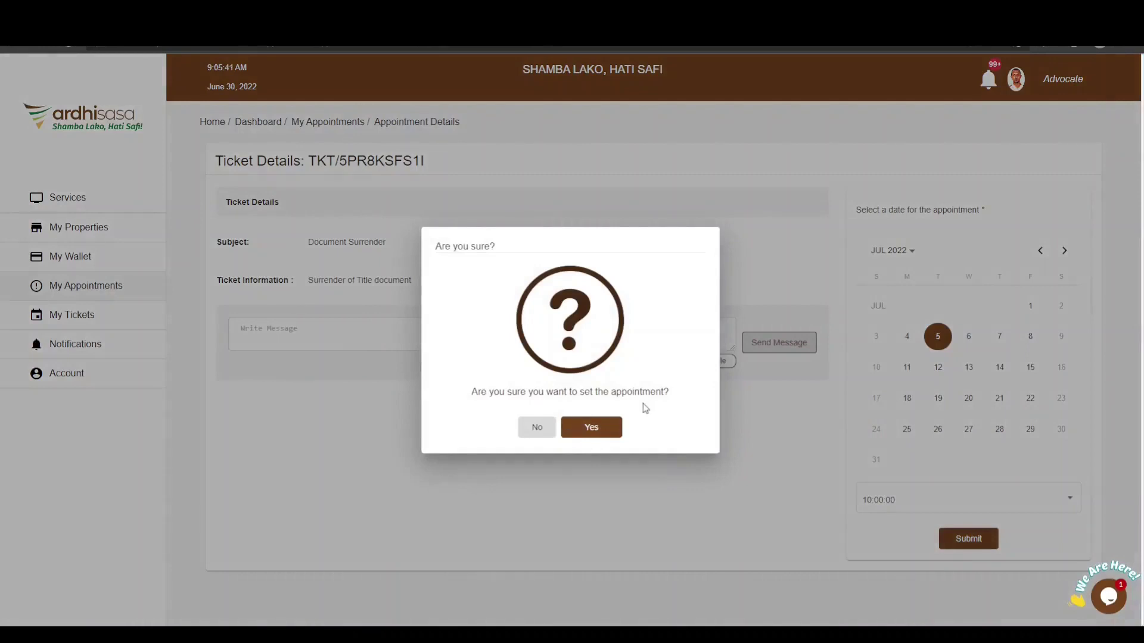
pyautogui.click(589, 429)
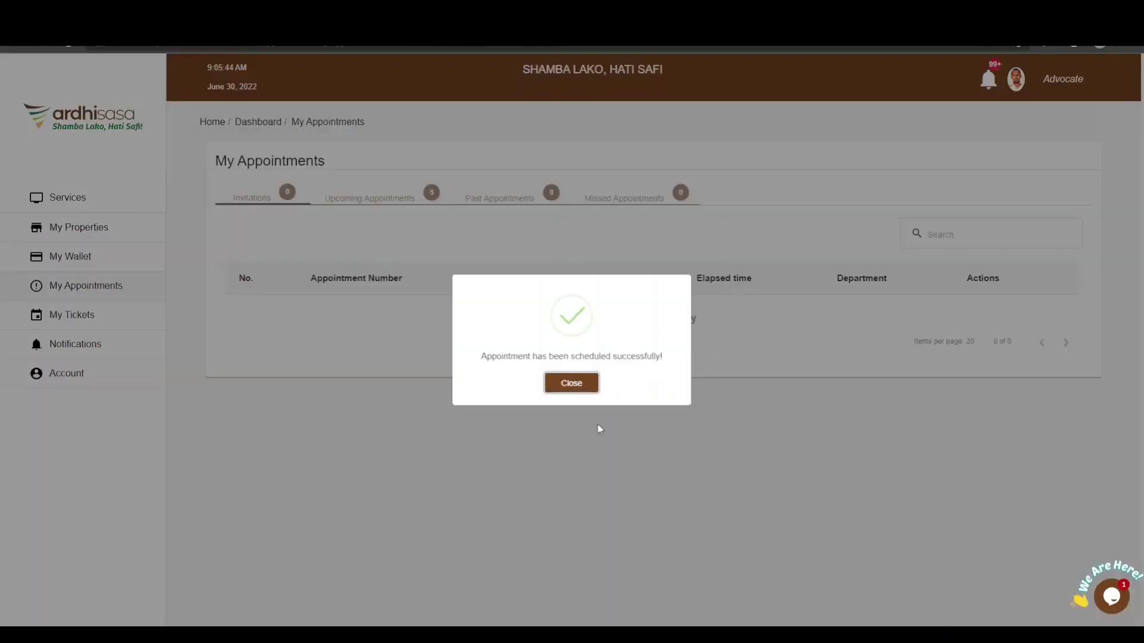
pyautogui.click(572, 383)
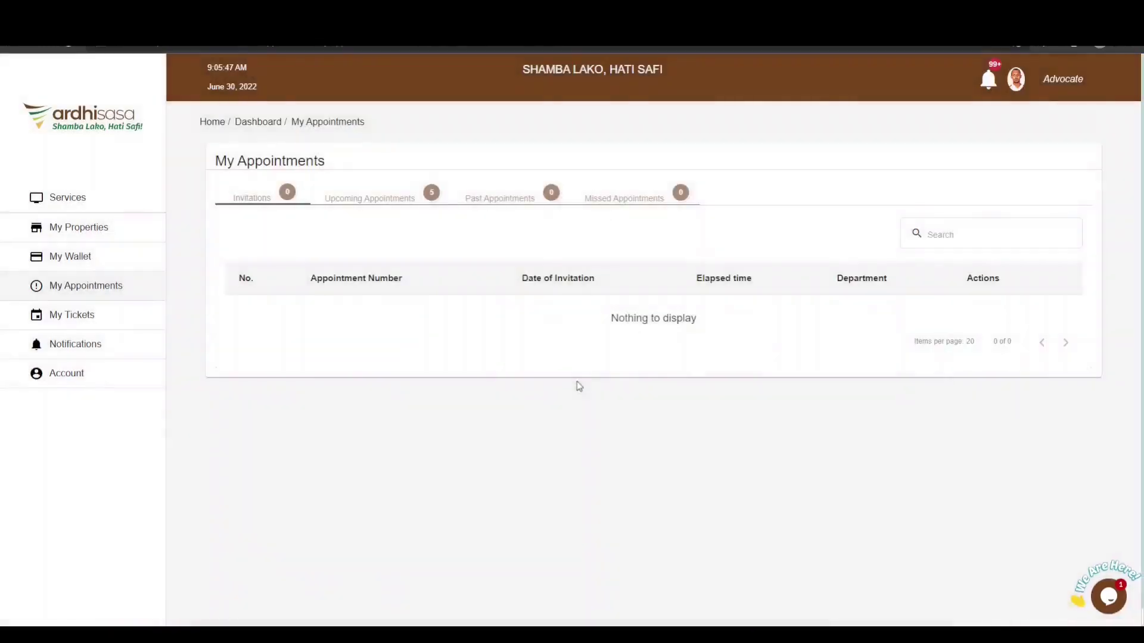
pyautogui.click(400, 201)
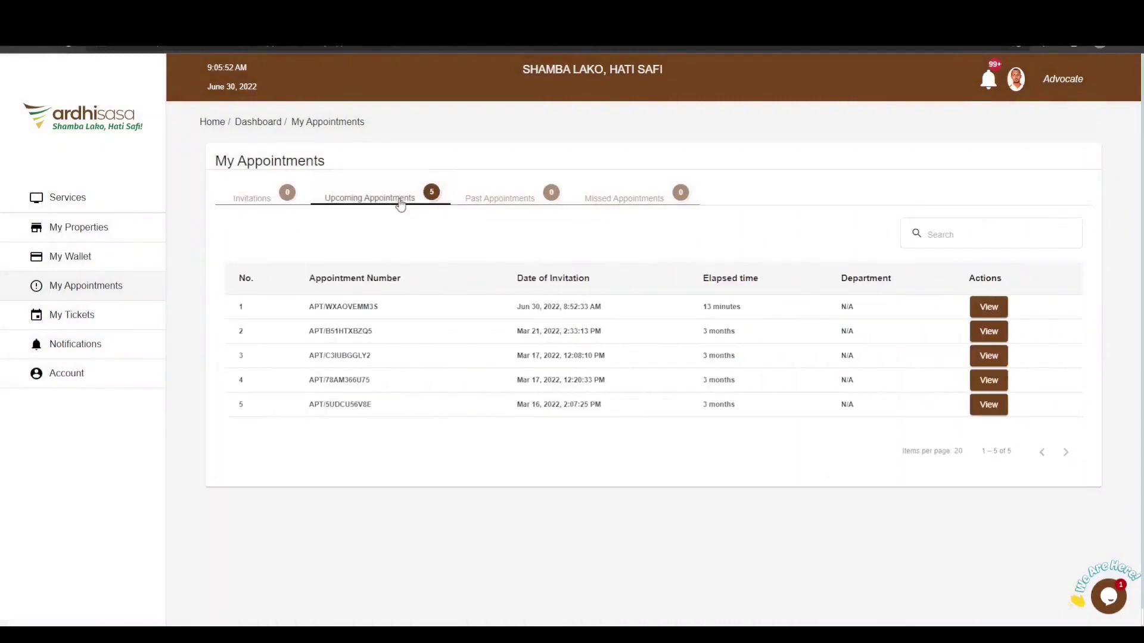
pyautogui.click(990, 307)
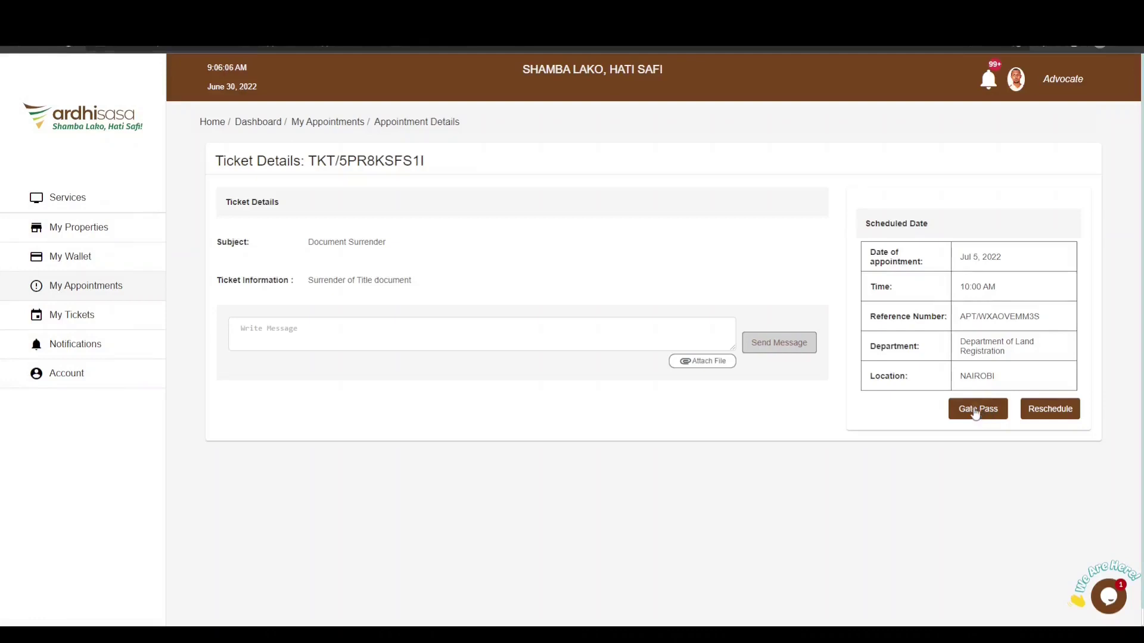
pyautogui.click(980, 414)
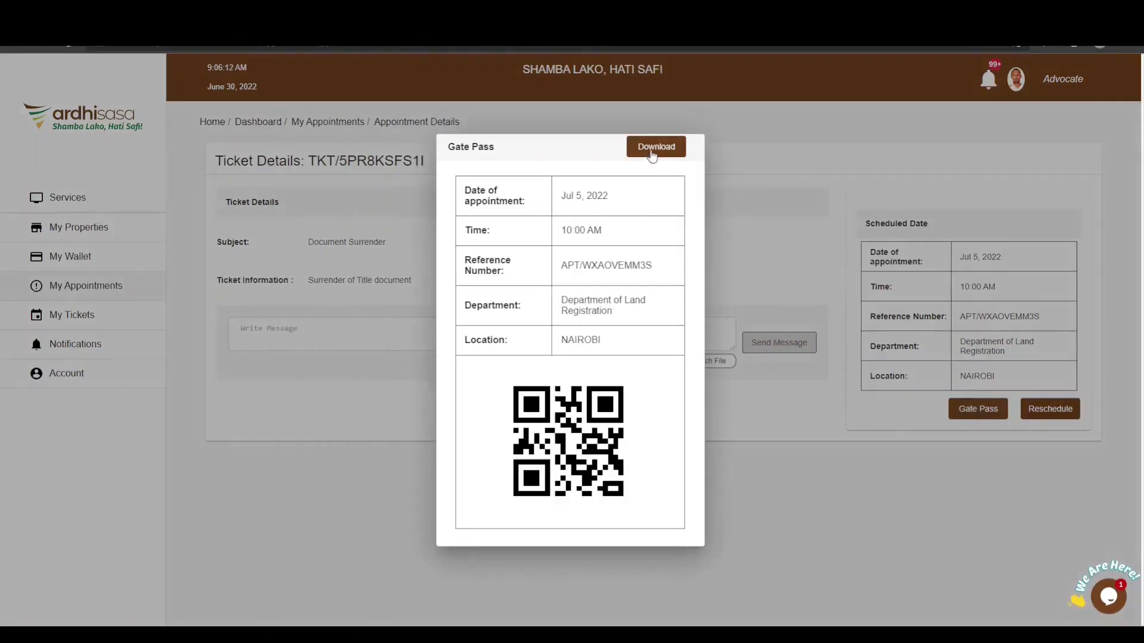
pyautogui.click(898, 303)
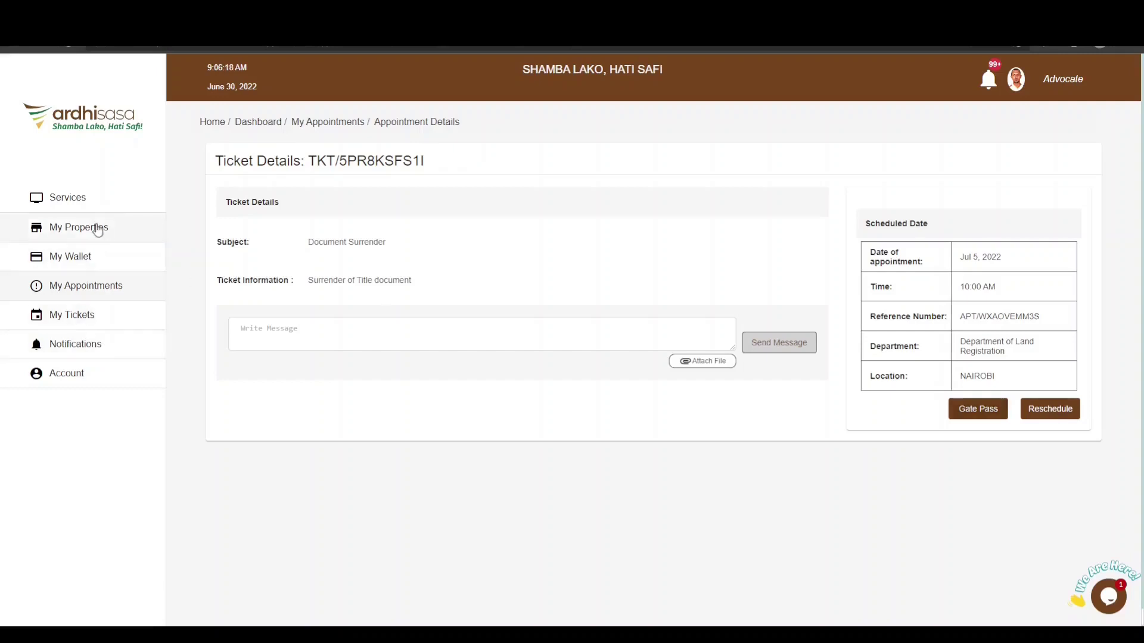
# - Open the Personal Rep To Person Under Will application from Notifications and submit the request
pyautogui.click(117, 348)
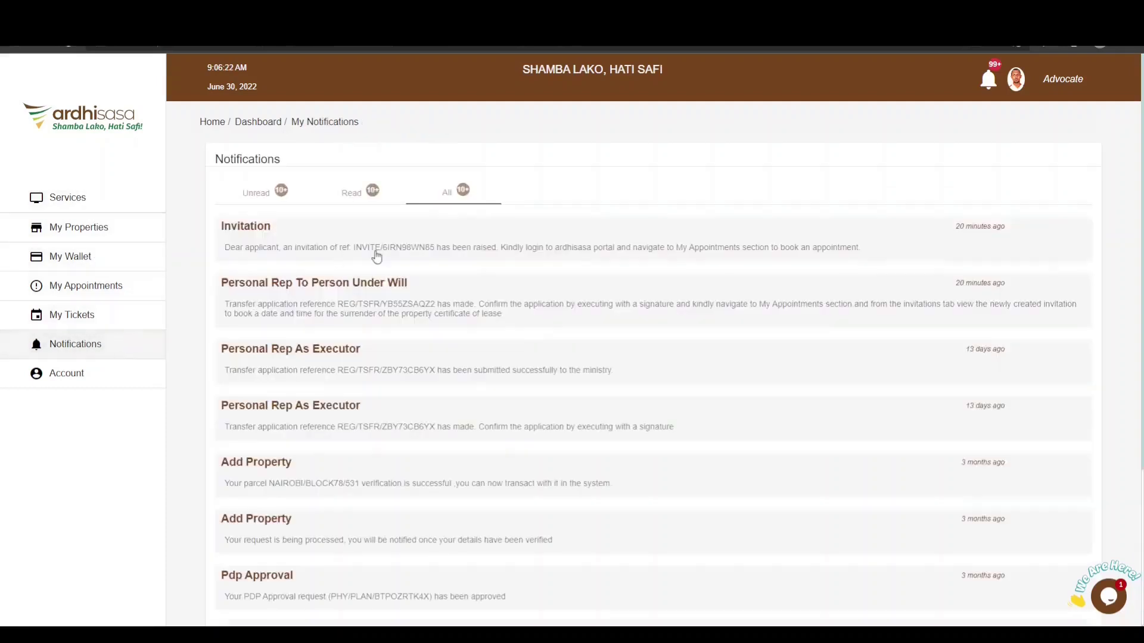
pyautogui.click(375, 304)
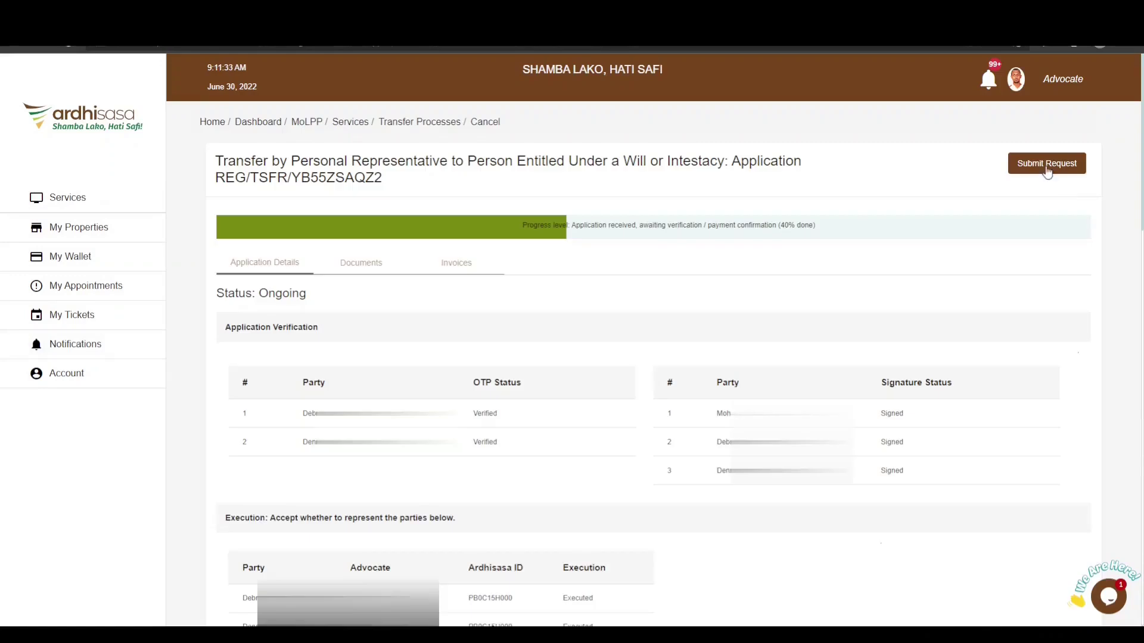
pyautogui.click(1047, 163)
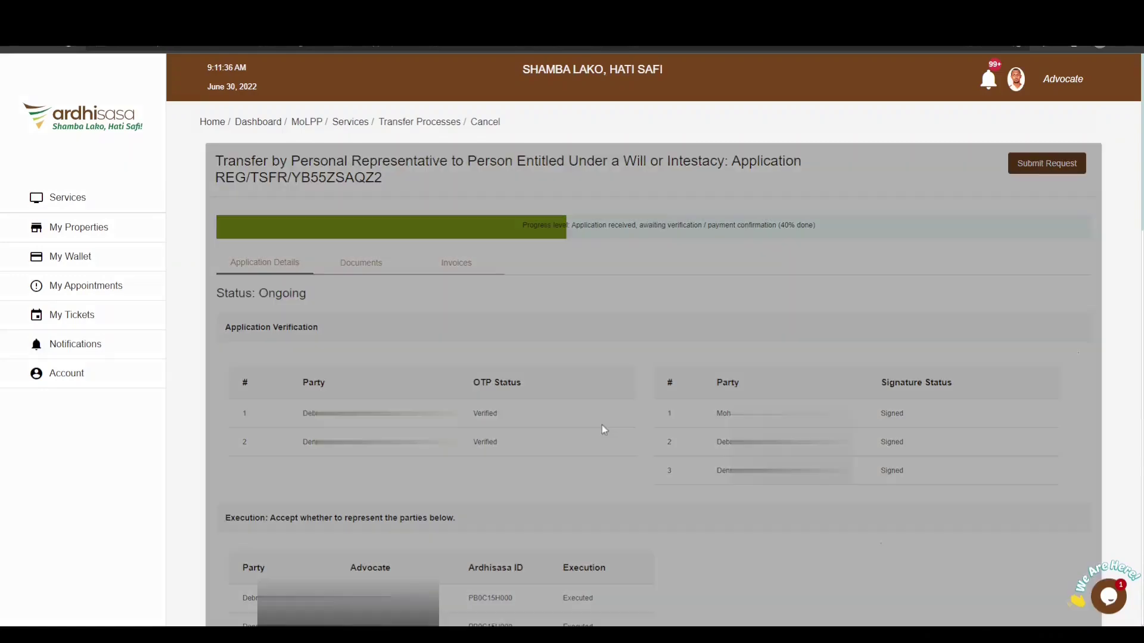